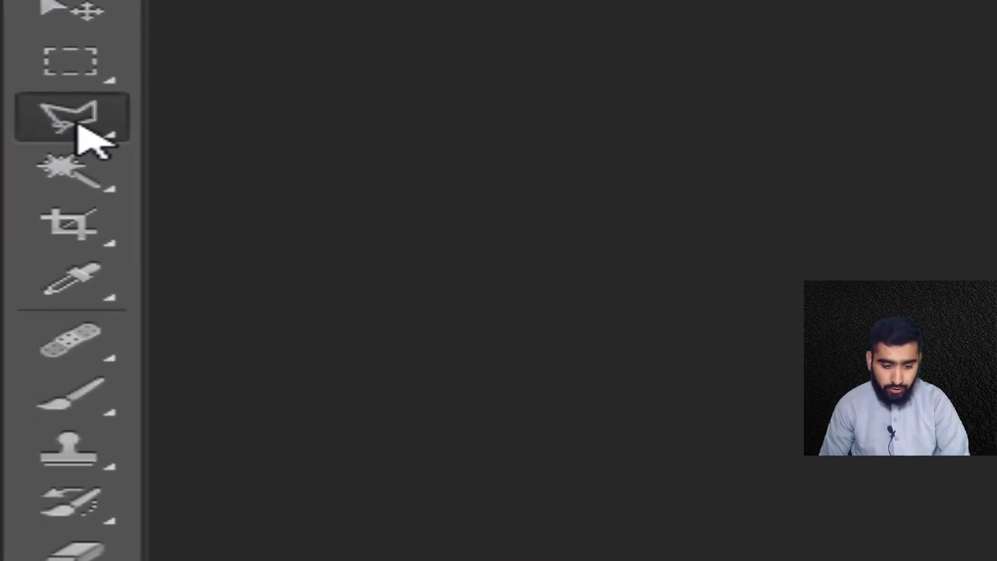
Activate the freehand Lasso Tool and switch from it to the Polygonal Lasso Tool
right_click(105, 138)
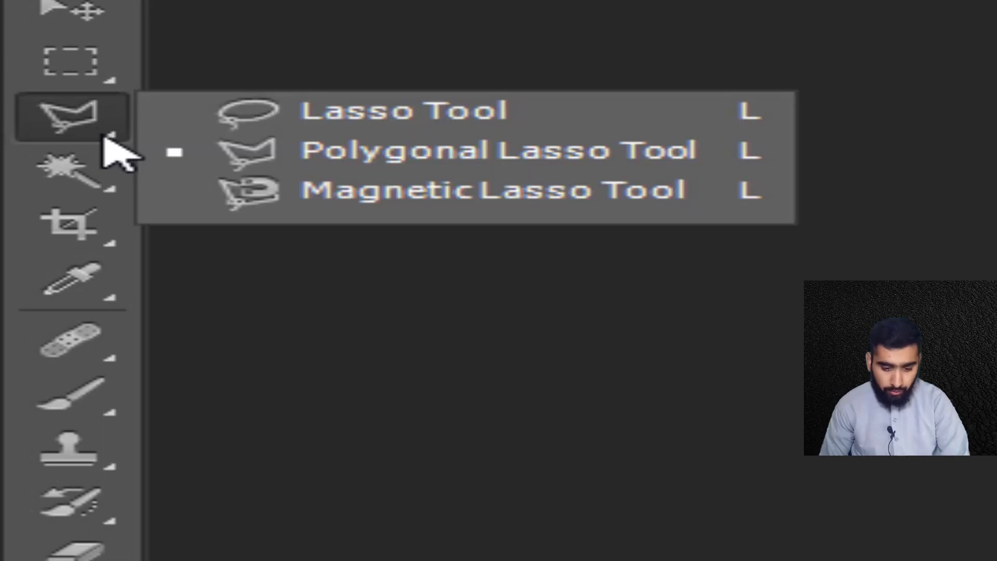
click(356, 113)
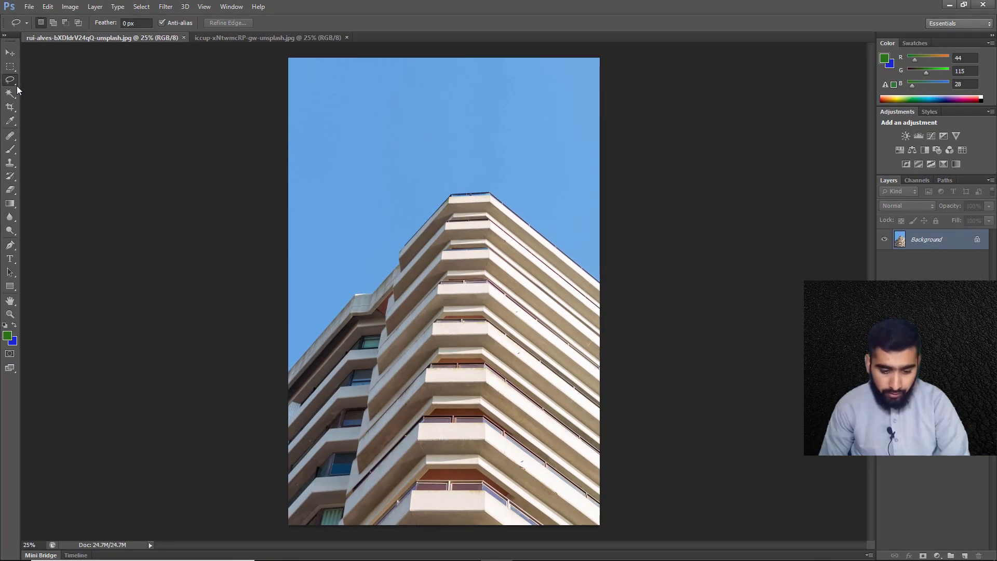
right_click(14, 84)
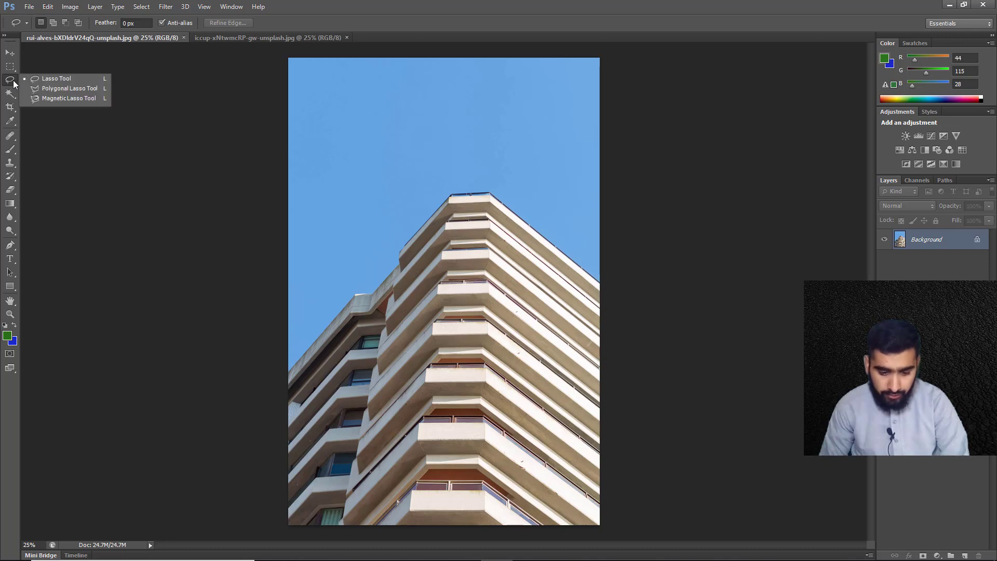
click(57, 90)
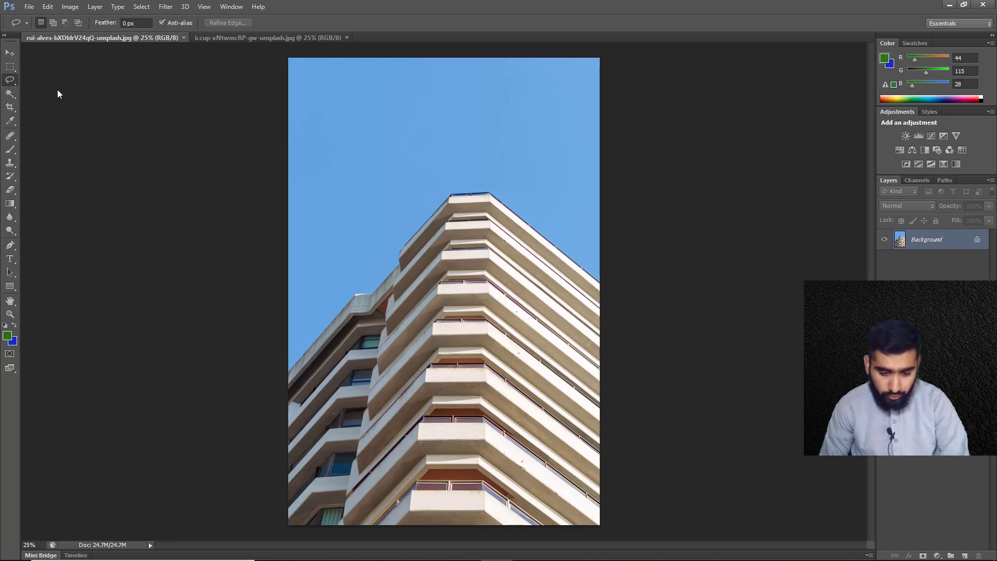
Switch to the Move Tool and return to the Polygonal Lasso Tool
click(10, 54)
key(l)
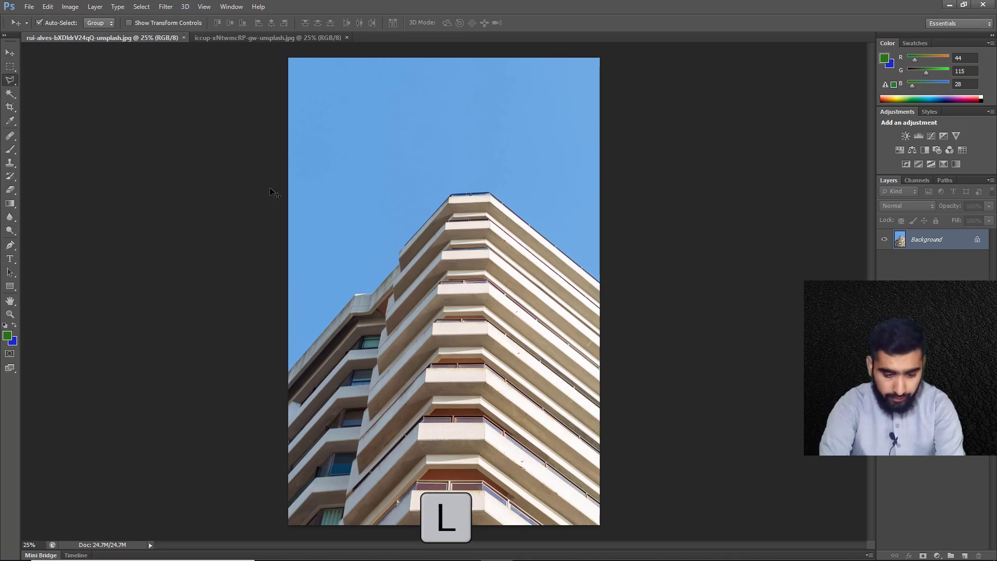
key(l)
key(l)
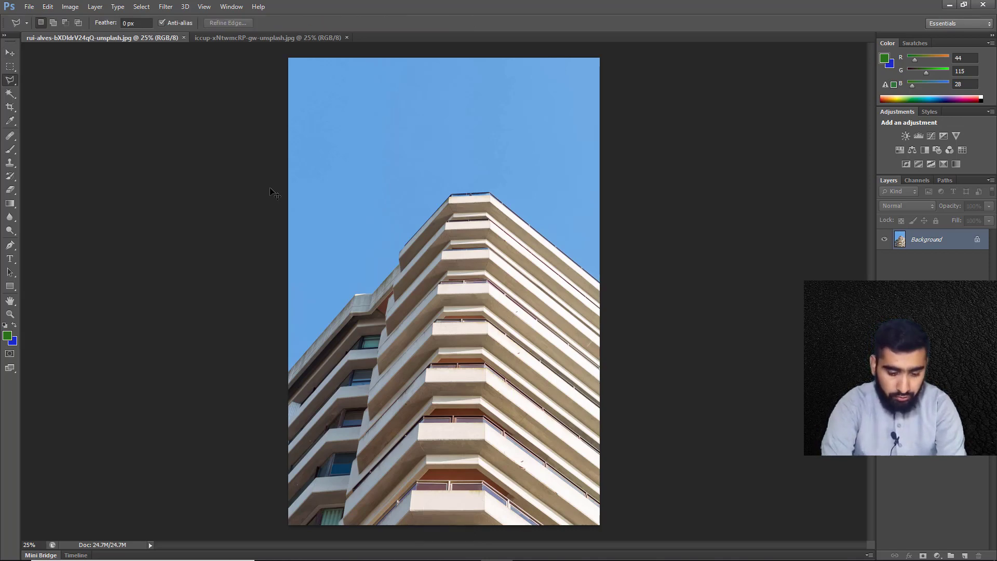
key(shift+l)
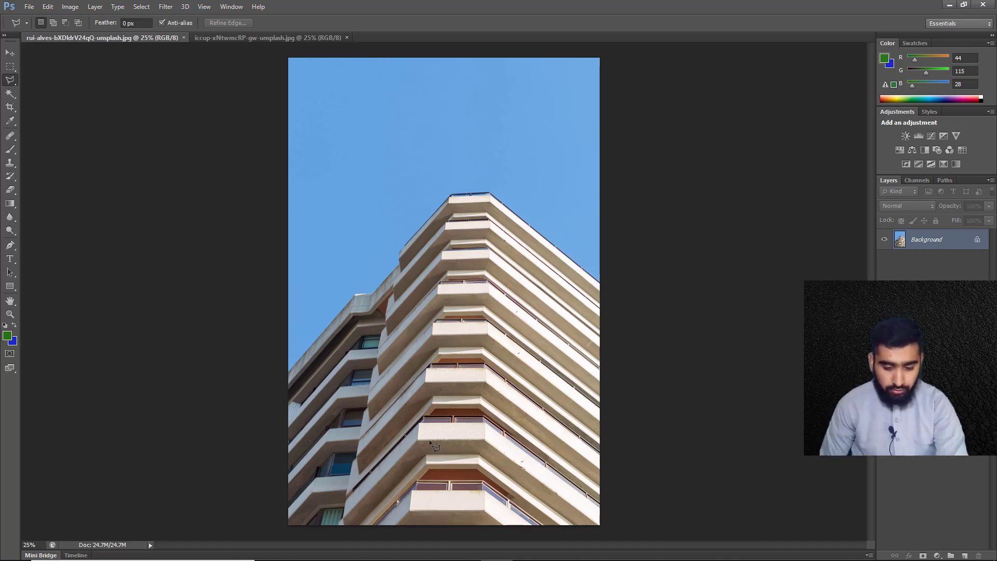
Convert the locked Background of the building photo into a normal layer named Layer 0
double_click(964, 240)
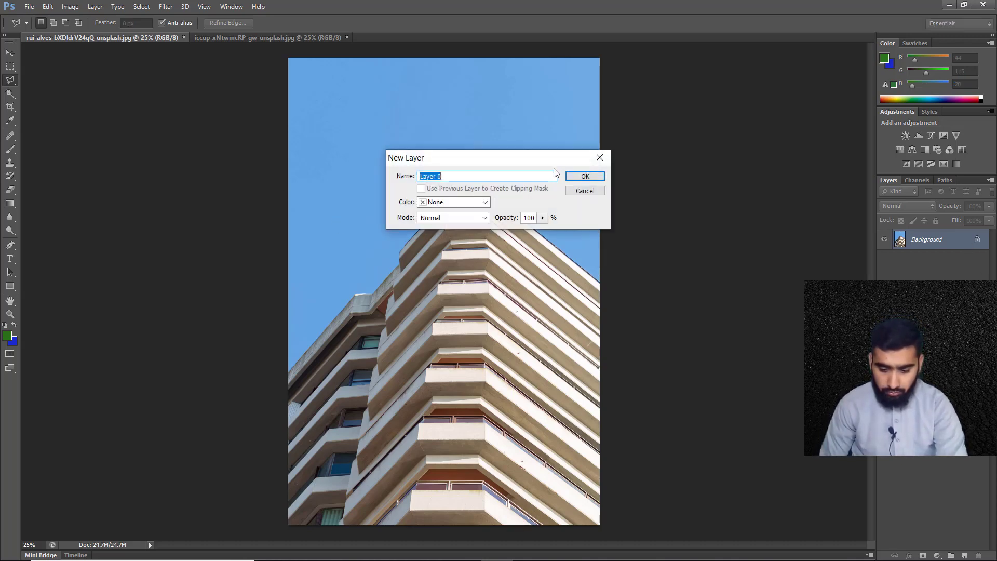
click(599, 178)
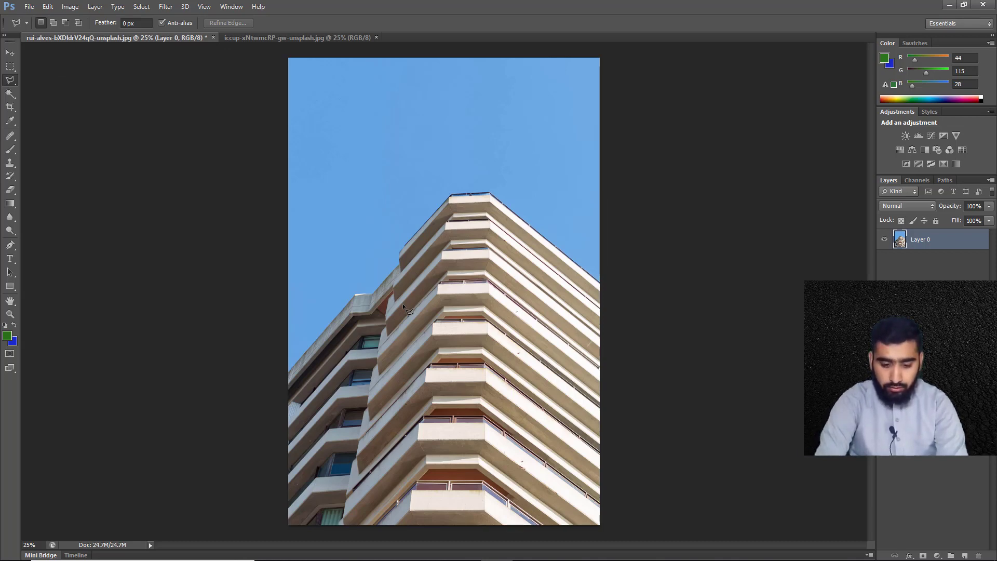
Start a polygonal selection at the photo's left edge and trace the lower wing's roofline past its flat top
key(ctrl+plus)
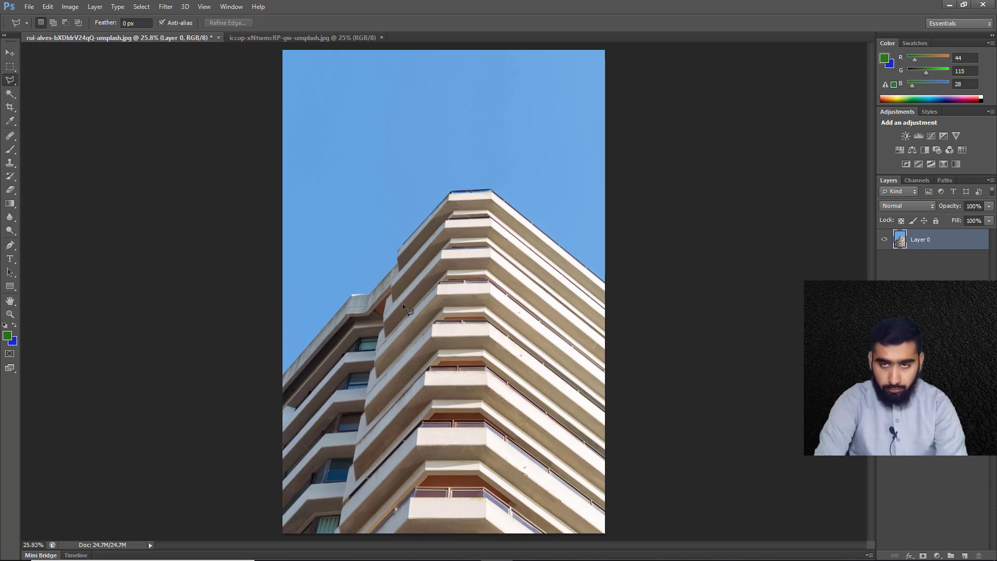
key(ctrl+alt+0)
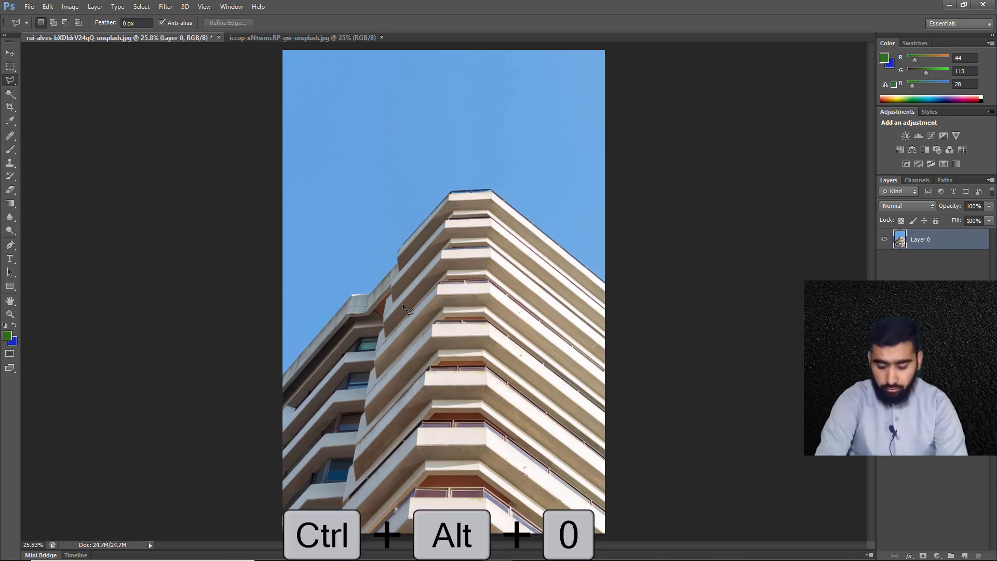
key(ctrl+alt+0)
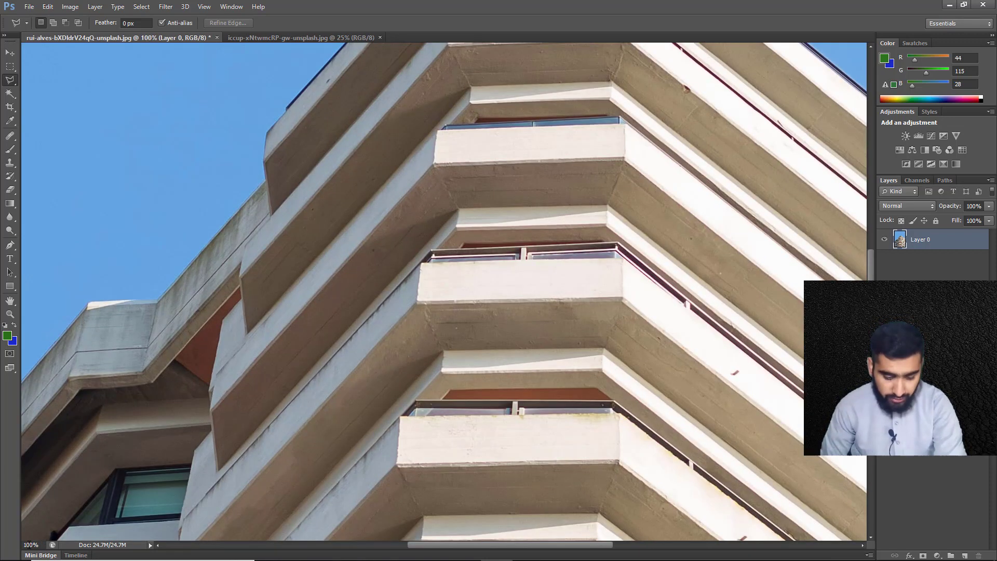
drag(119, 444, 308, 255)
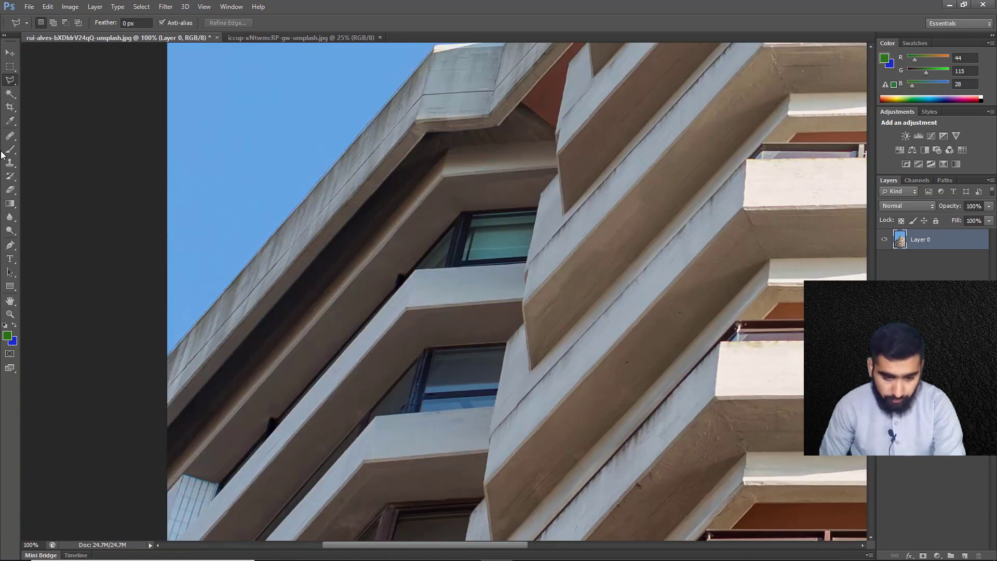
click(166, 359)
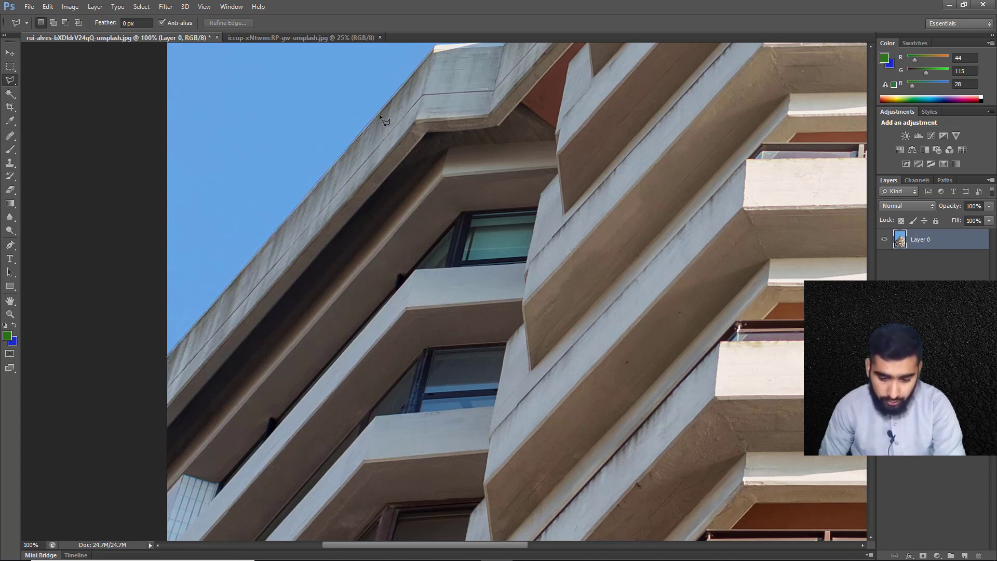
click(433, 54)
key(space)
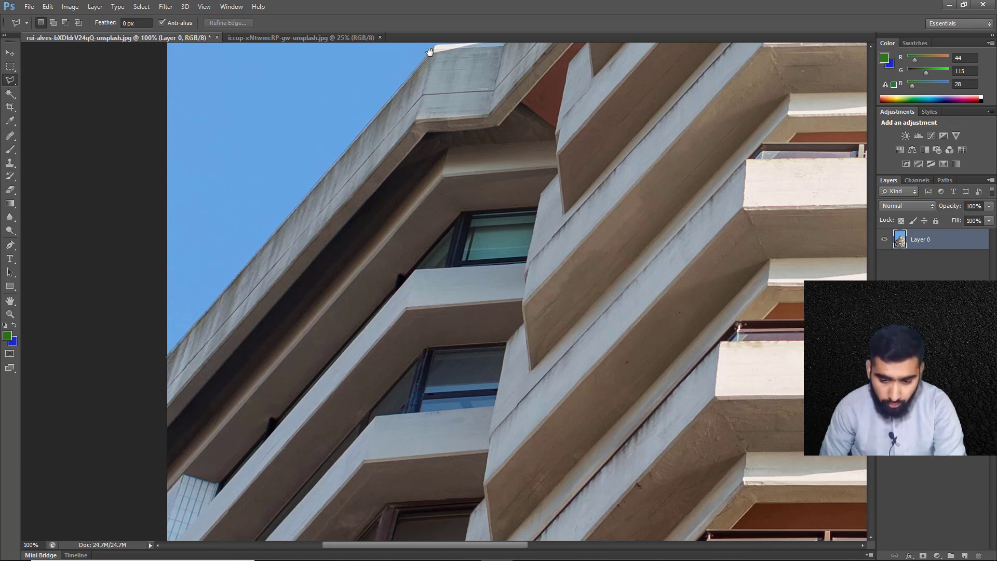
drag(430, 52, 301, 232)
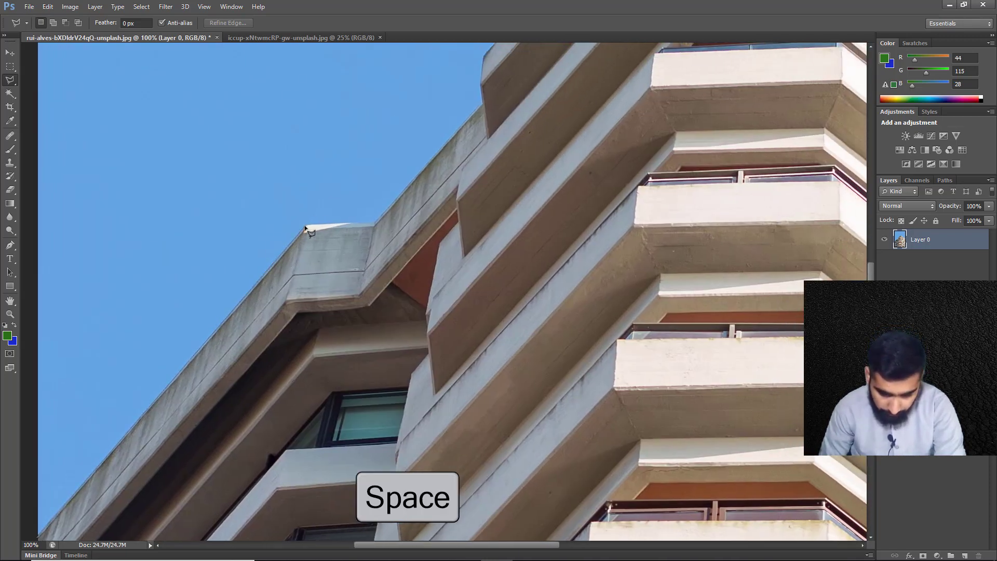
click(374, 223)
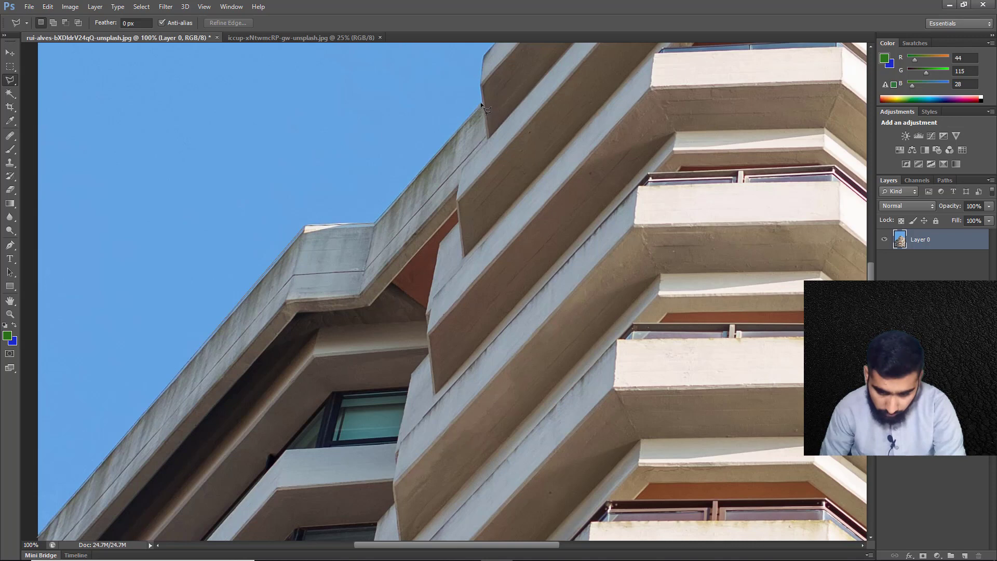
Continue the polygonal selection up the tower's left outline and across the railing at its top
drag(479, 85, 374, 256)
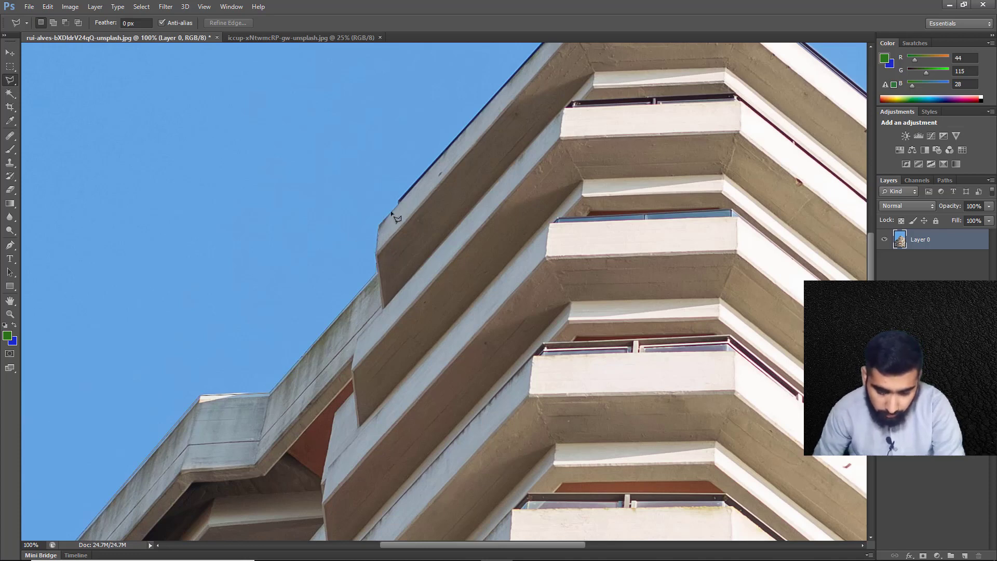
click(399, 203)
mouse_move(524, 196)
mouse_down()
mouse_move(534, 198)
mouse_move(562, 292)
mouse_move(566, 426)
mouse_up()
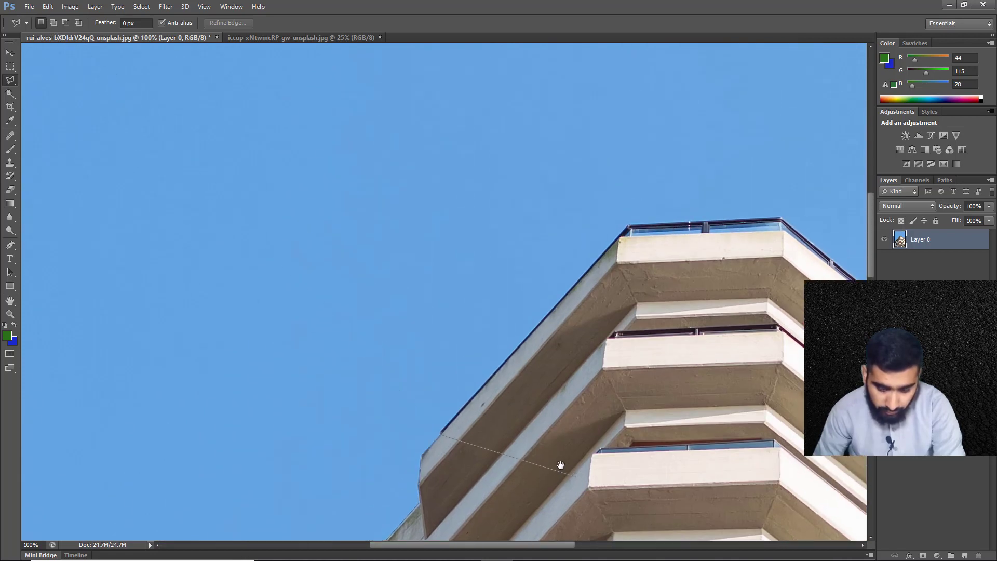
mouse_move(560, 465)
mouse_down()
mouse_move(423, 331)
mouse_move(394, 275)
mouse_move(424, 297)
mouse_up()
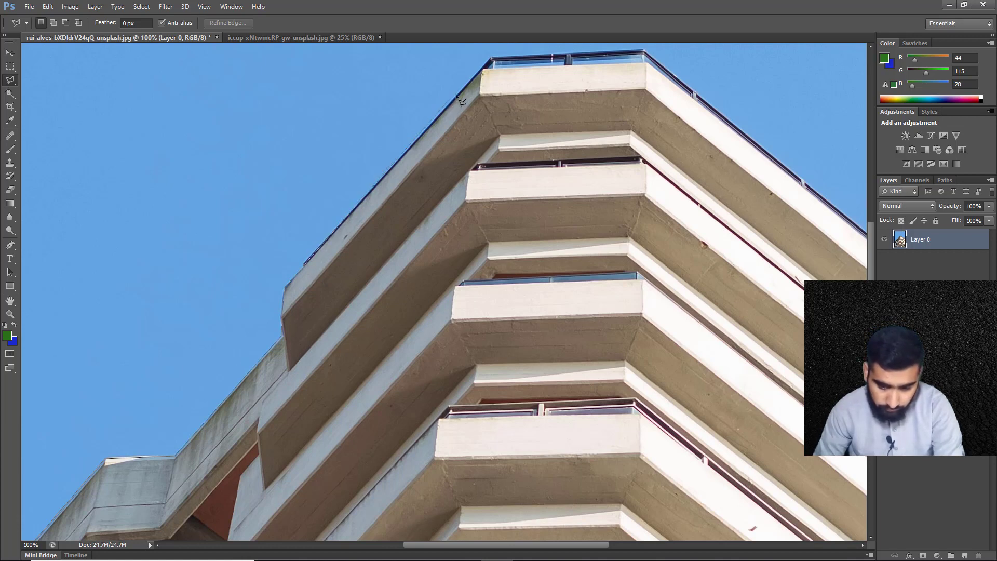
click(491, 57)
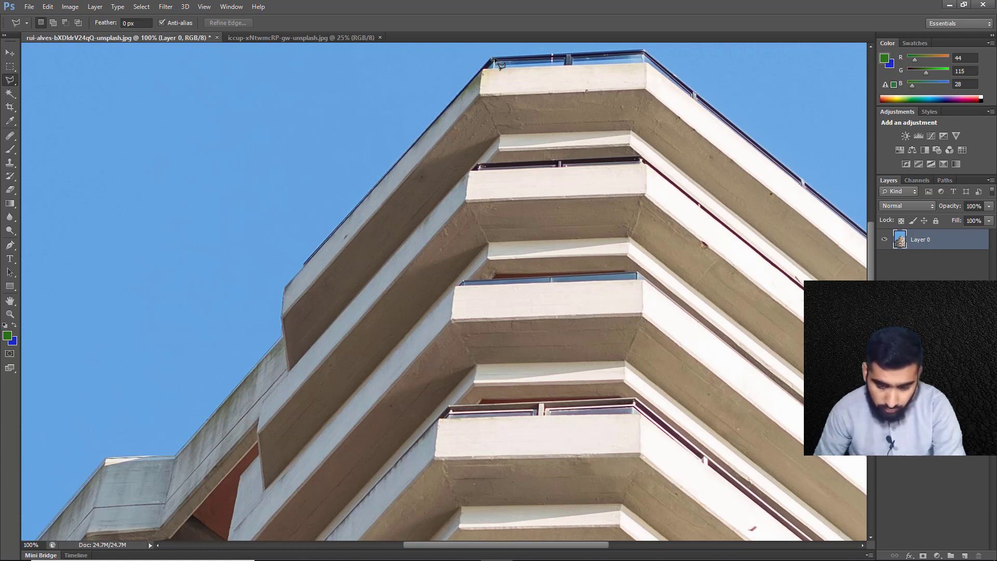
click(644, 51)
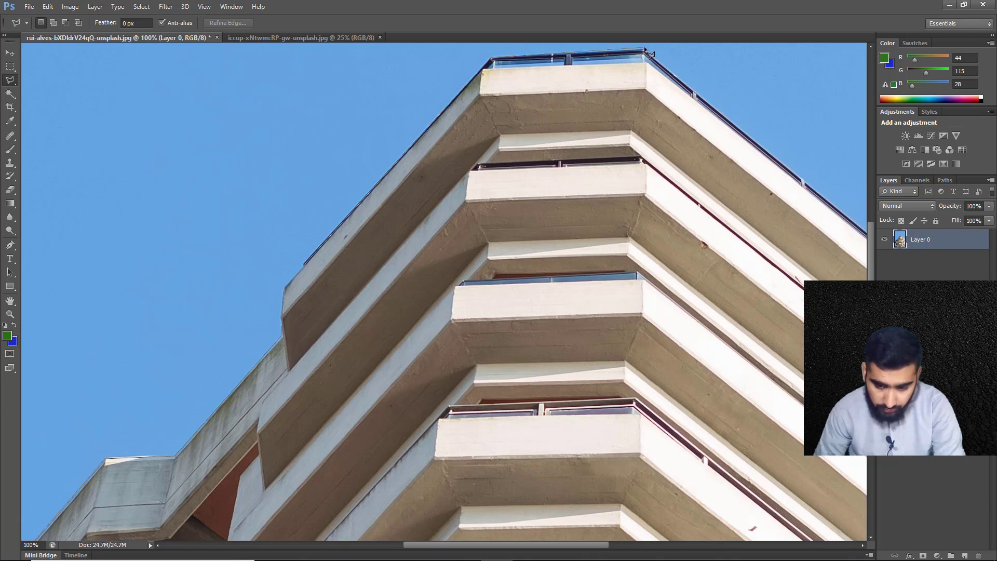
Trace the tower's right roofline, run the outline around the sky outside the canvas, and close the selection at its starting point
drag(775, 131, 503, 209)
click(731, 377)
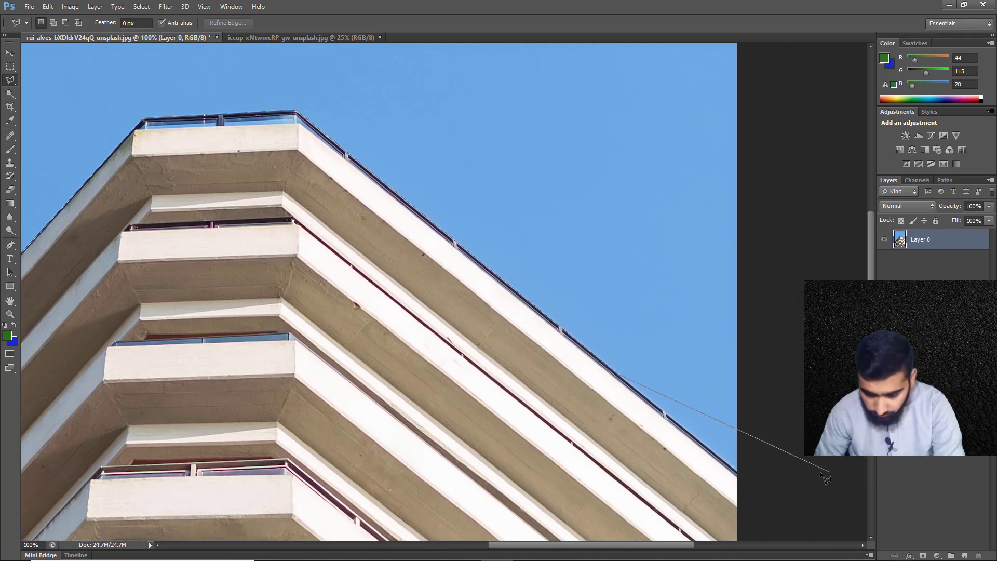
click(749, 478)
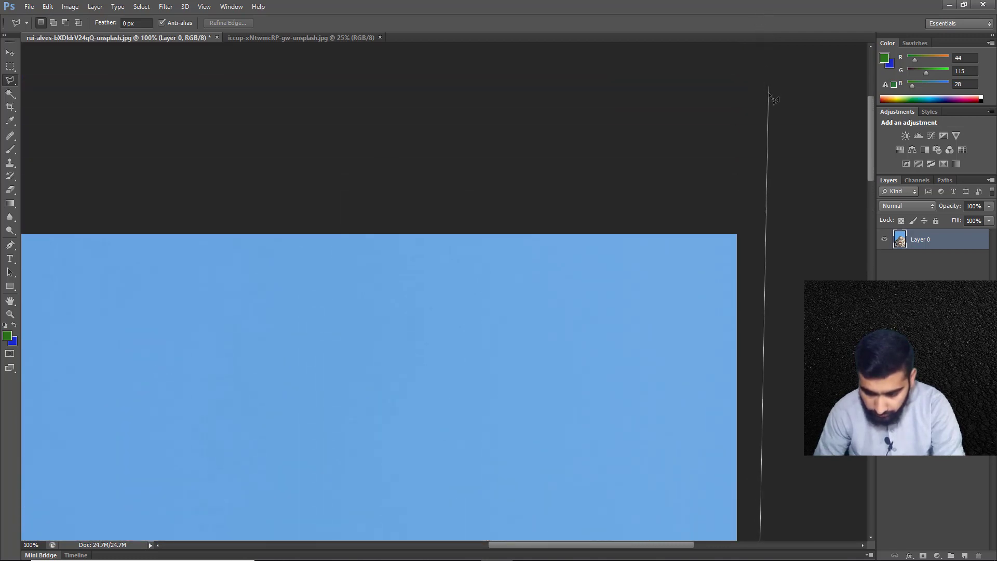
click(768, 93)
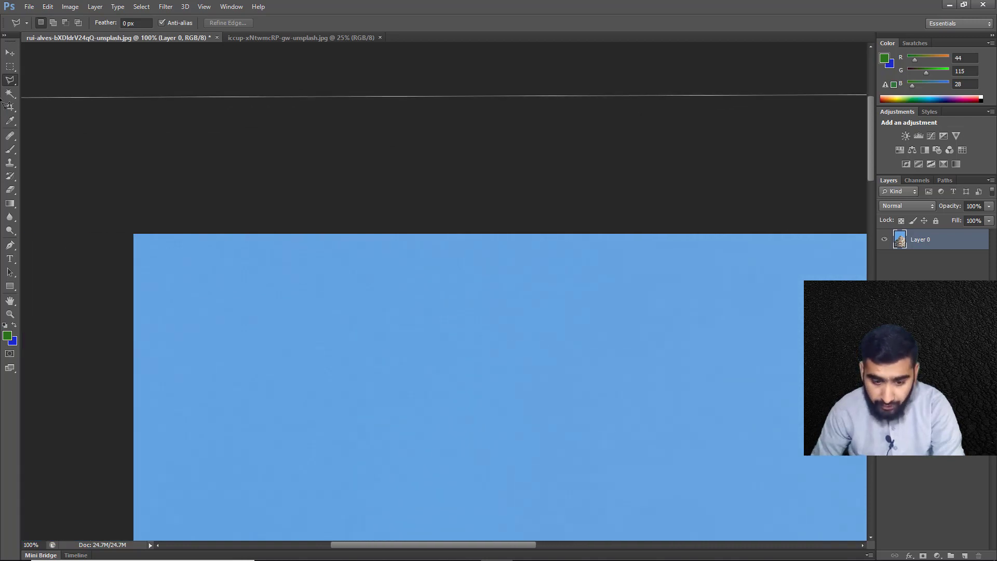
click(47, 153)
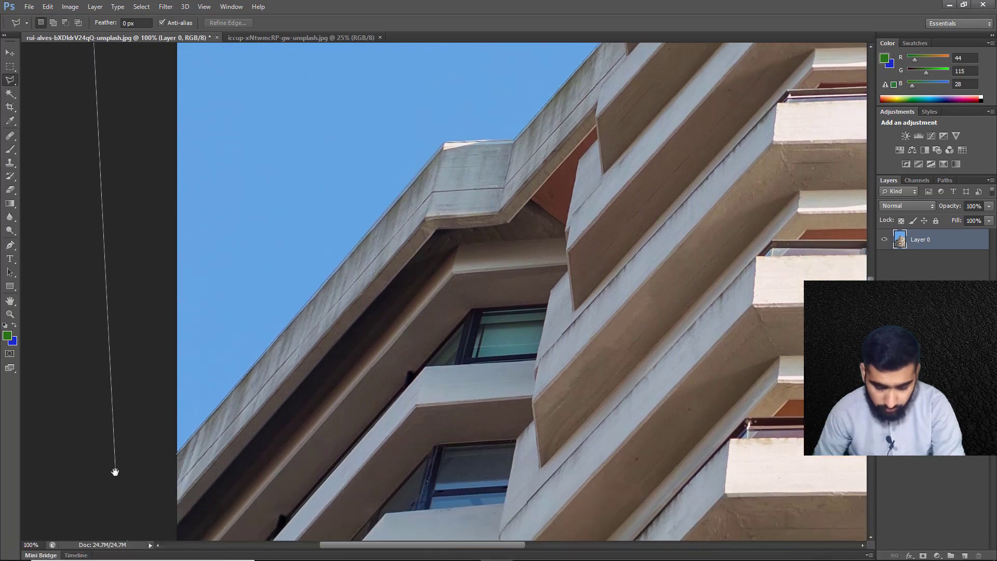
mouse_move(116, 472)
mouse_down()
mouse_move(230, 12)
mouse_move(140, 245)
mouse_move(146, 278)
mouse_up()
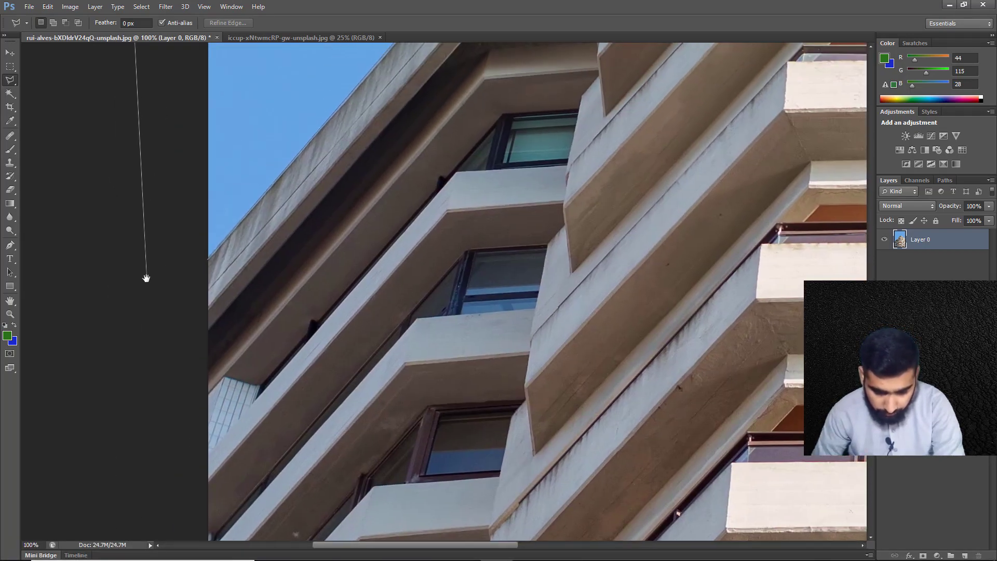
click(209, 259)
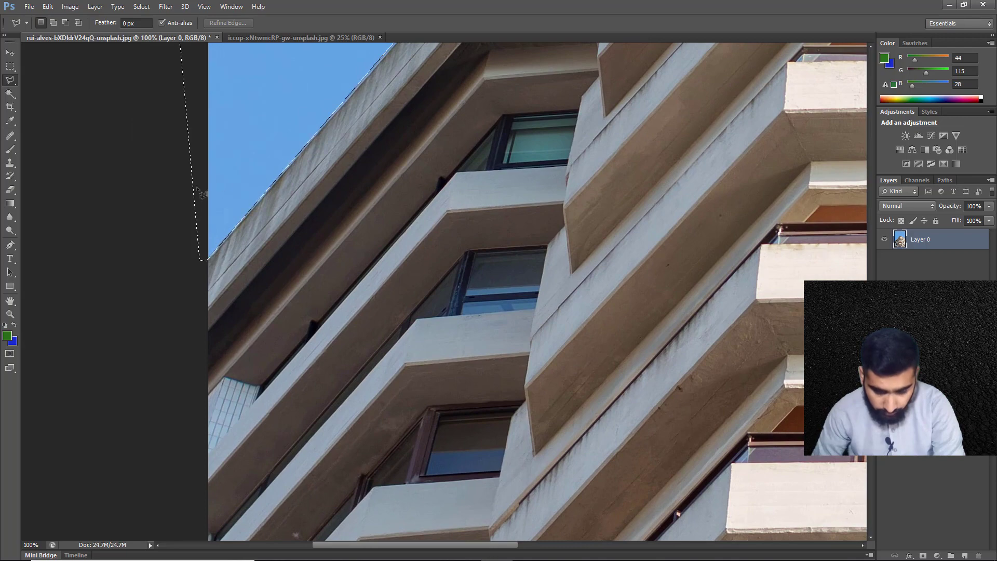
Invert the sky selection so that it covers the building
drag(384, 235, 229, 502)
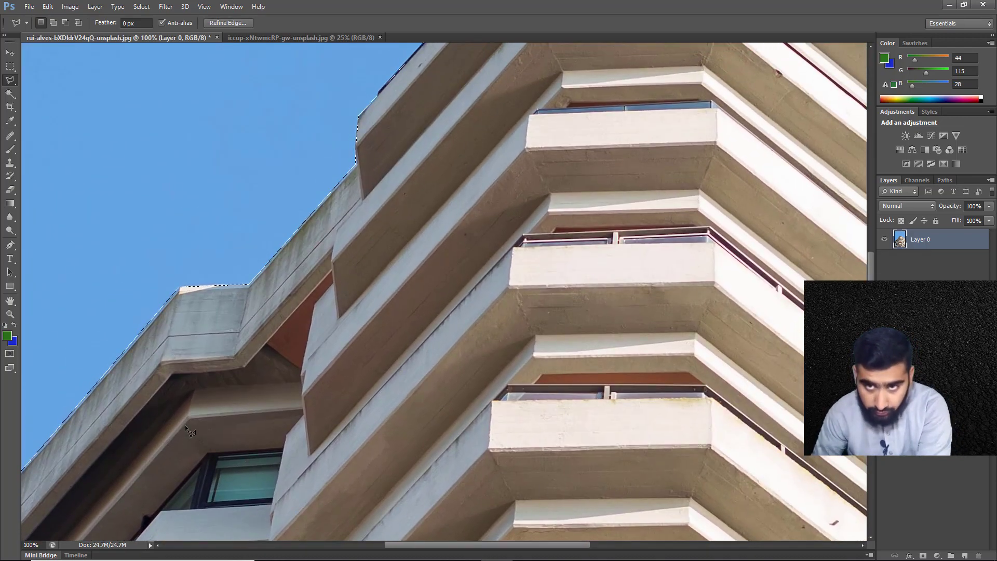
key(ctrl+0)
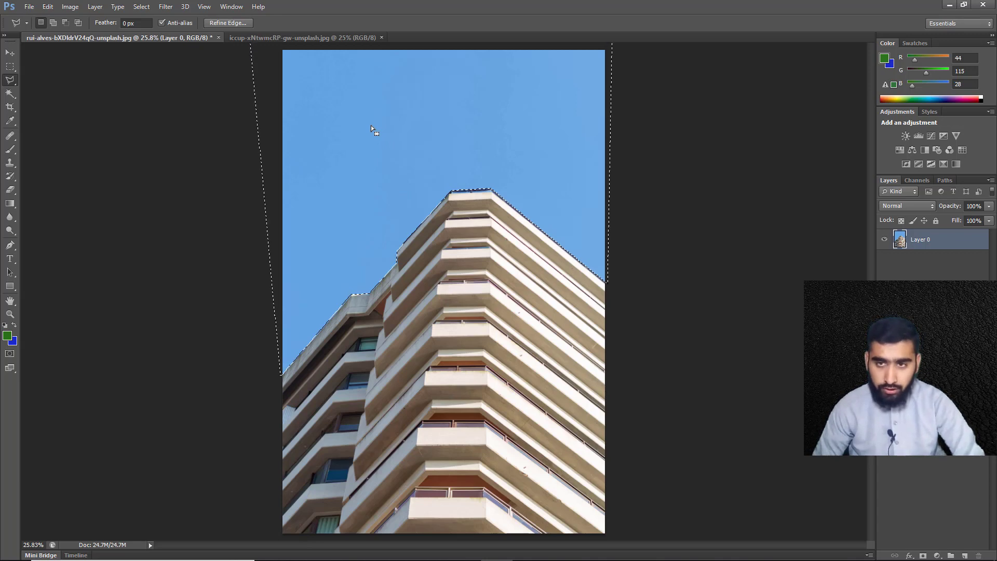
click(140, 6)
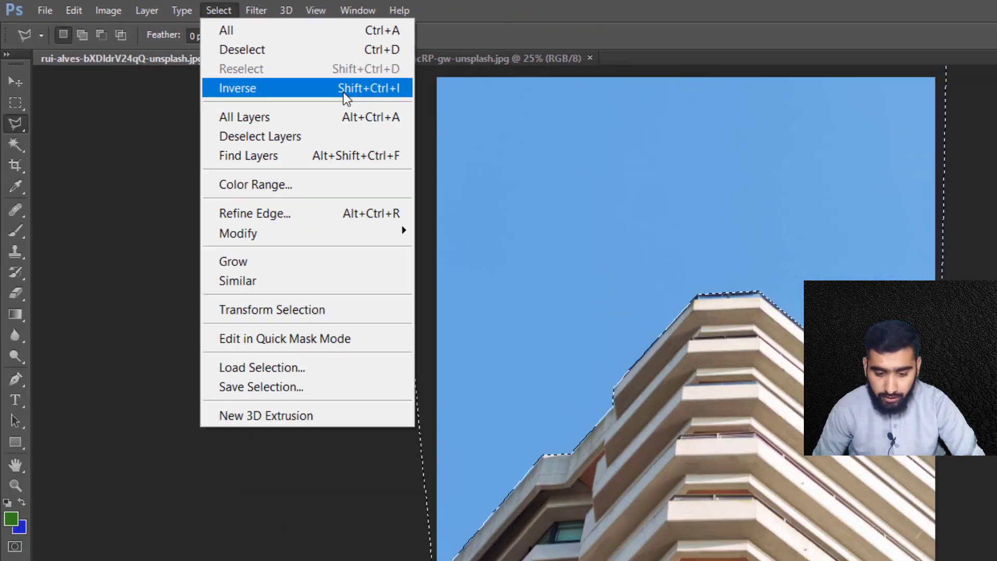
click(610, 172)
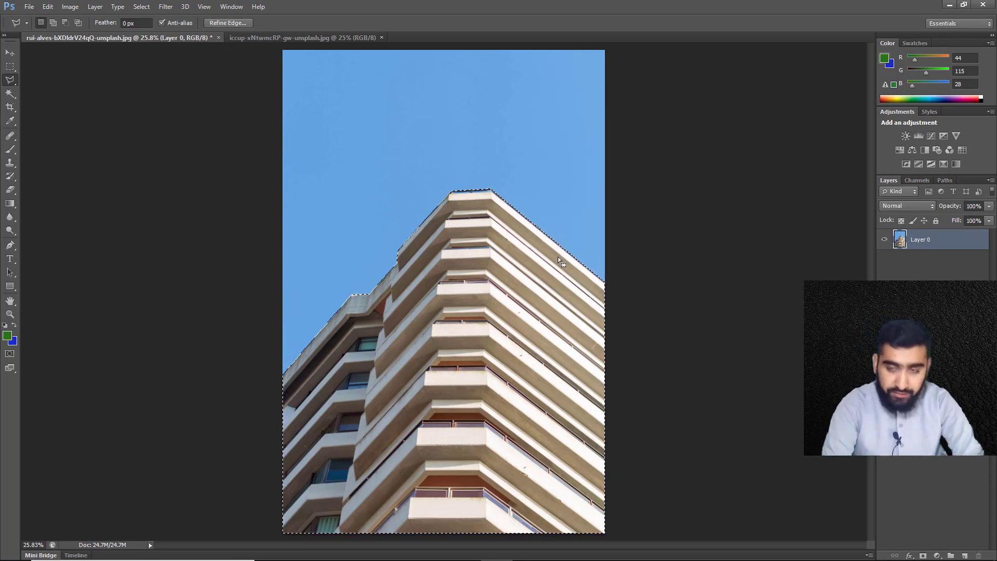
Try copying the selected building onto a new layer above Layer 0, and undo the copy
key(ctrl+j)
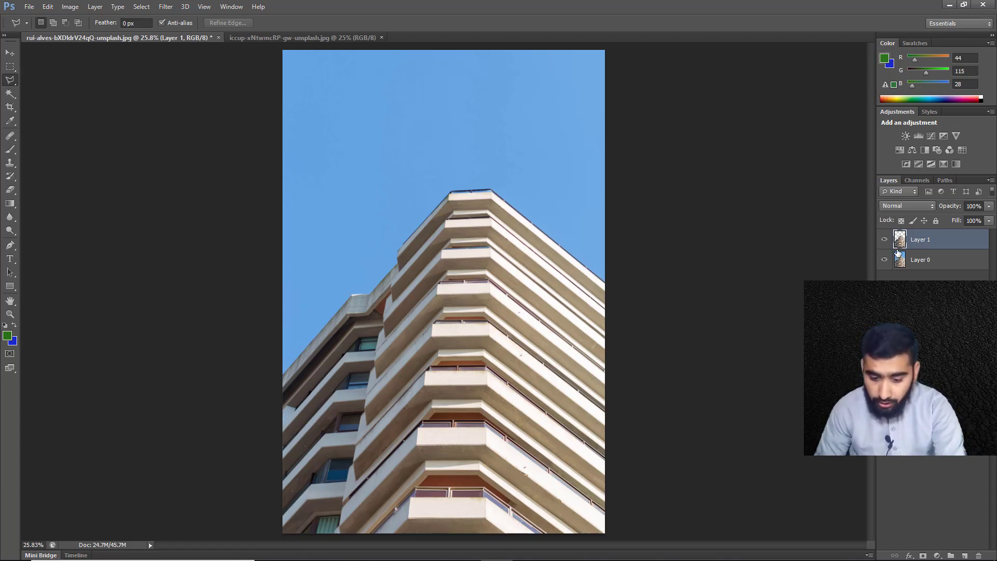
drag(900, 259, 963, 451)
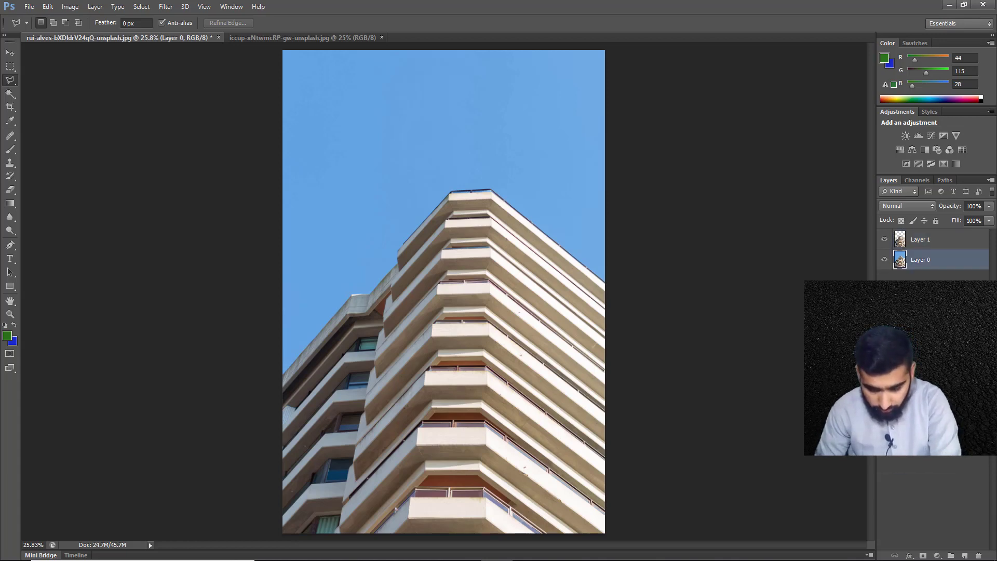
key(ctrl+z)
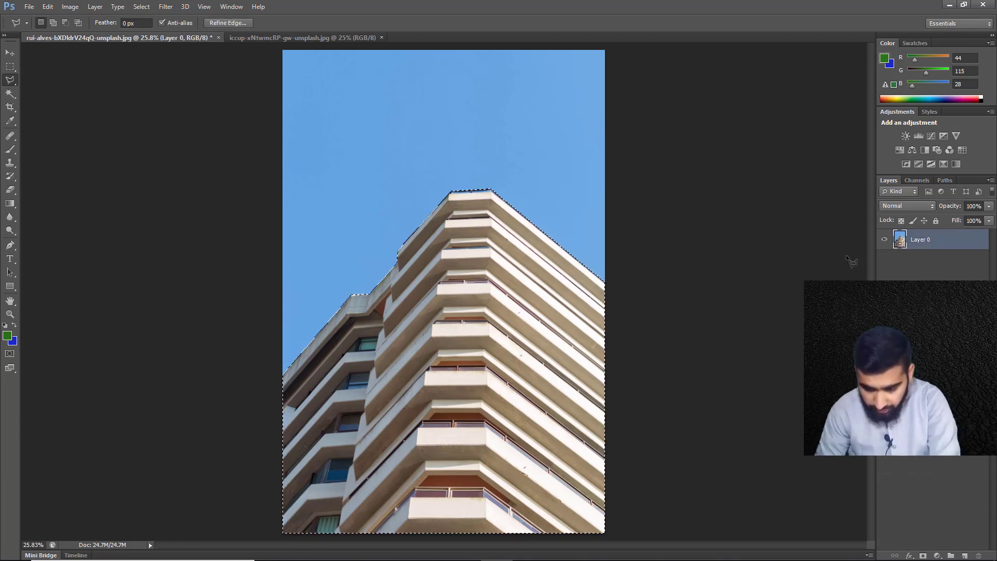
Try duplicating the whole of Layer 0, and delete the duplicate again
drag(914, 250, 964, 555)
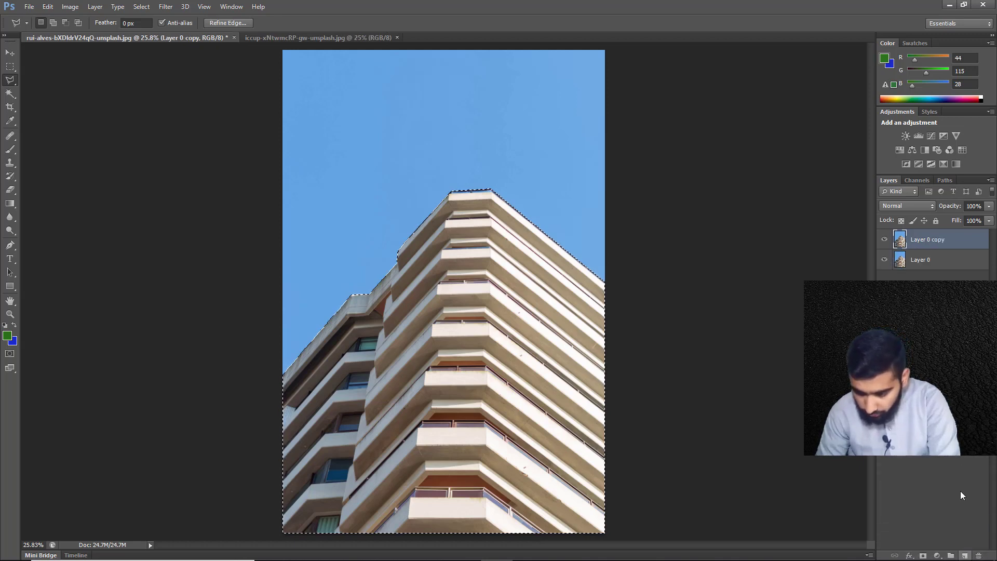
click(885, 239)
click(884, 259)
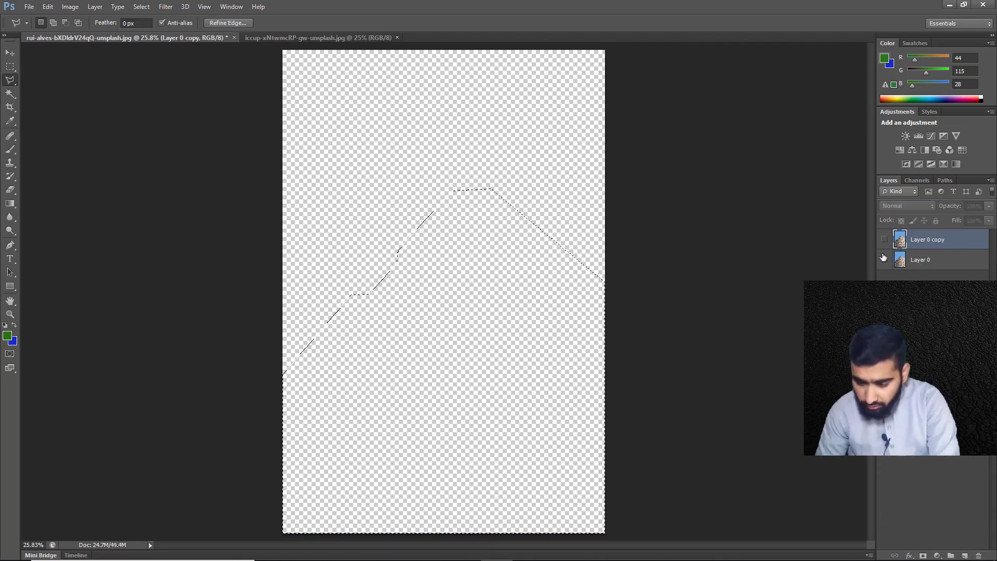
click(883, 260)
click(885, 240)
drag(908, 241, 979, 555)
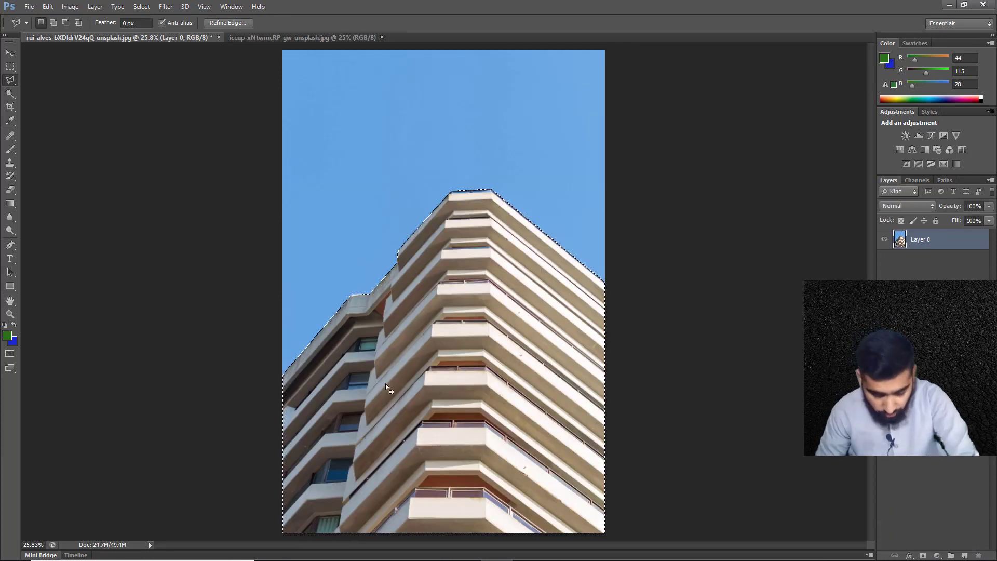
Copy the selected building onto its own layer and check the cutout with Layer 0 temporarily hidden
key(ctrl+j)
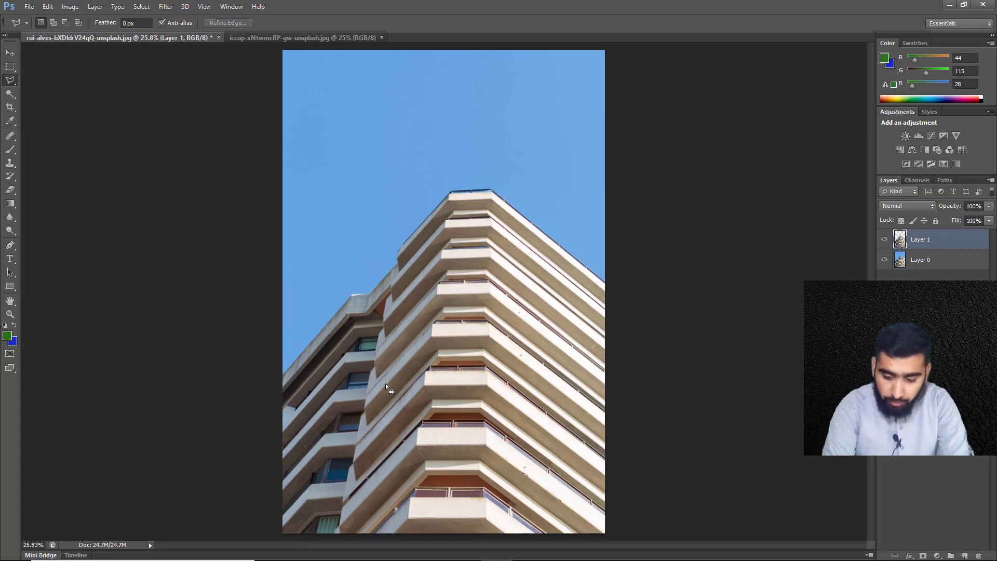
click(885, 260)
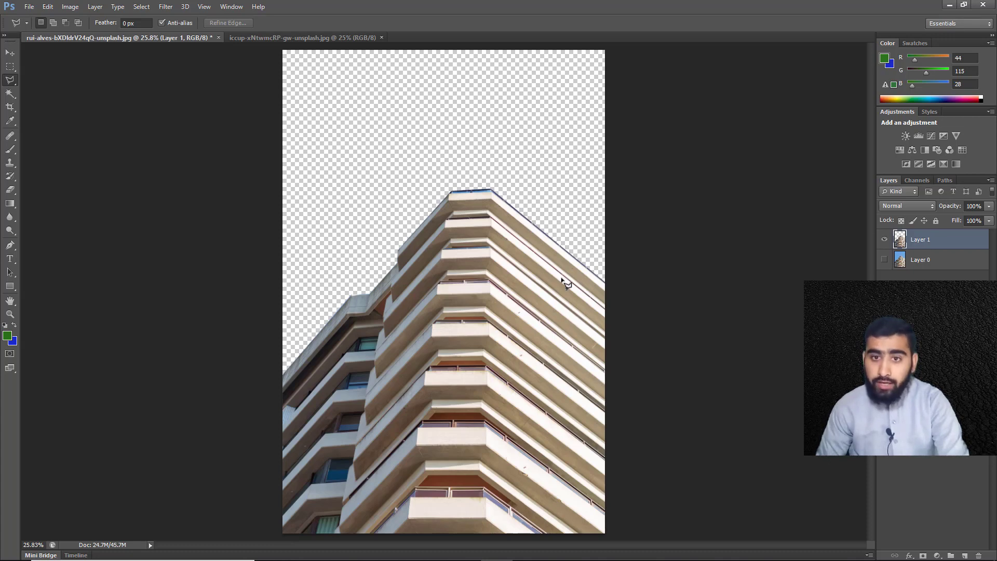
click(885, 259)
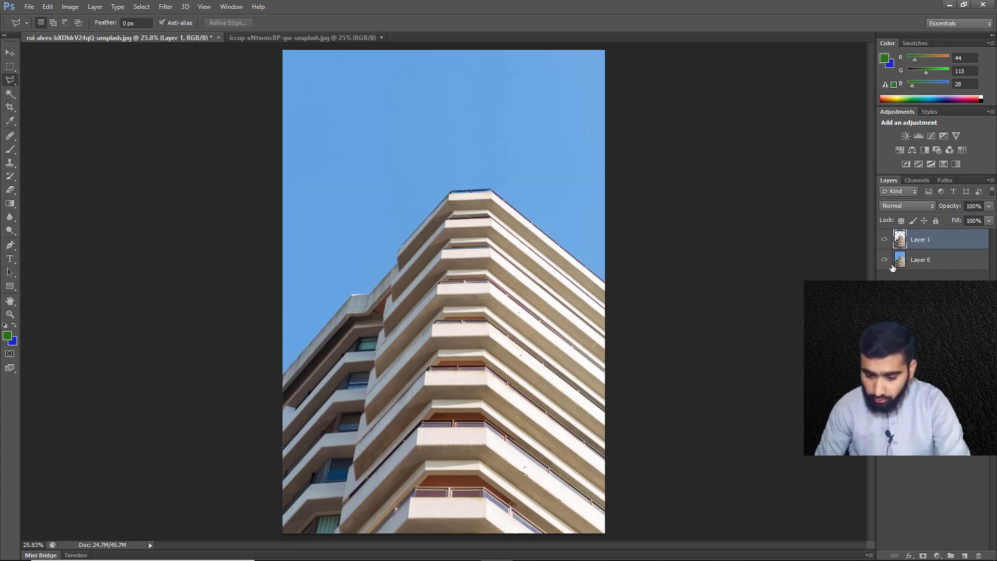
Bring the cloudy sky photo into the building document and place its layer directly beneath the building cutout
click(292, 39)
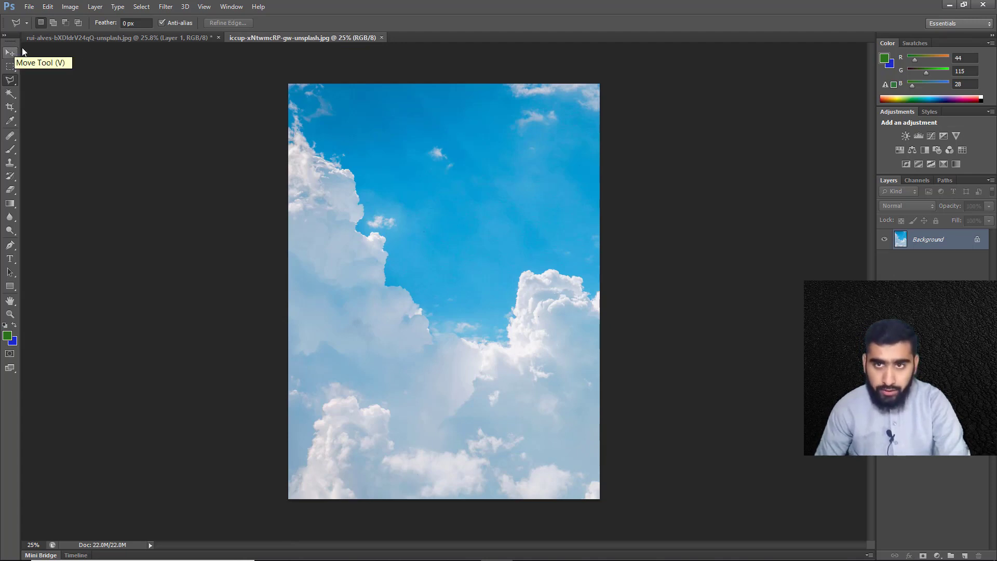
click(10, 53)
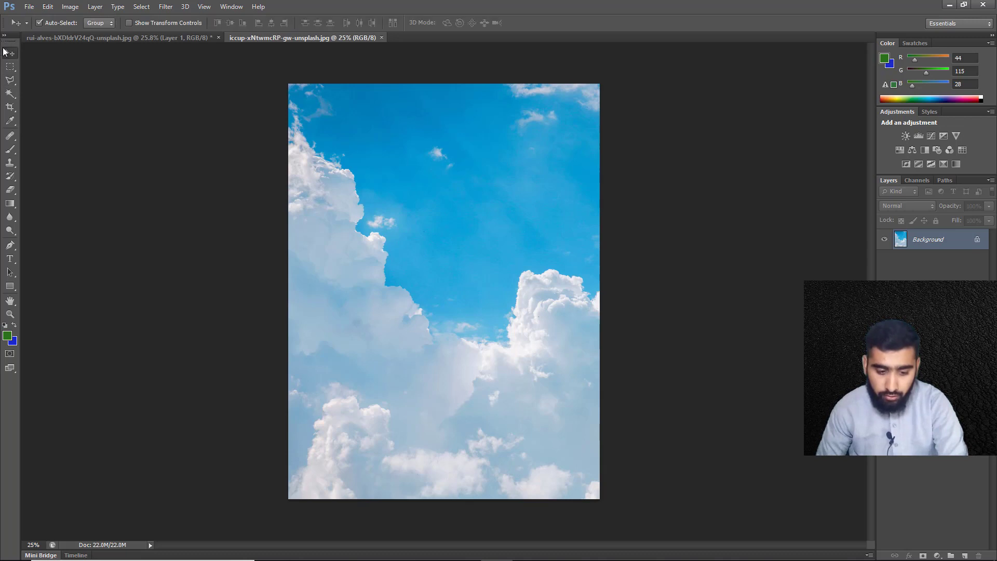
drag(416, 225, 407, 154)
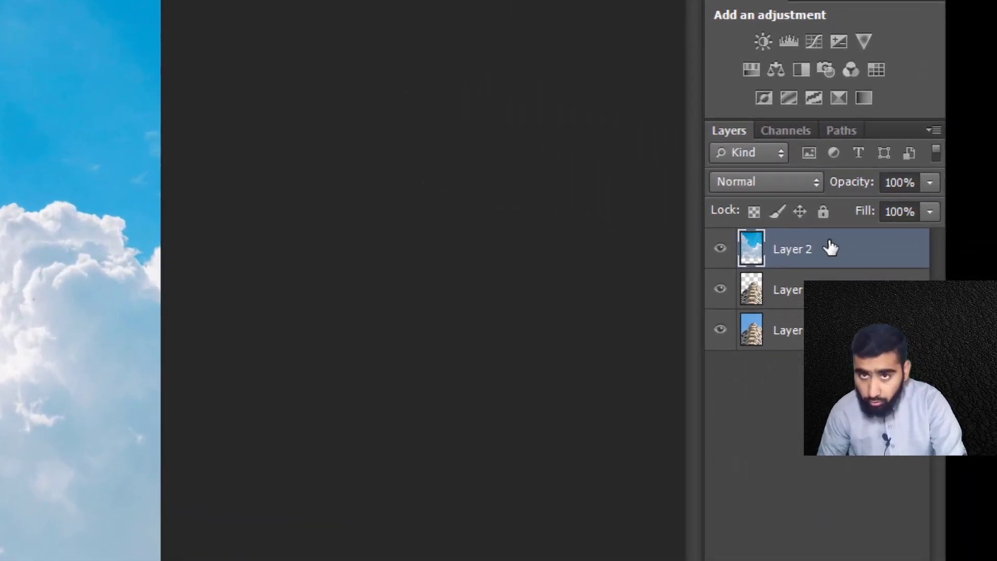
drag(834, 248, 821, 306)
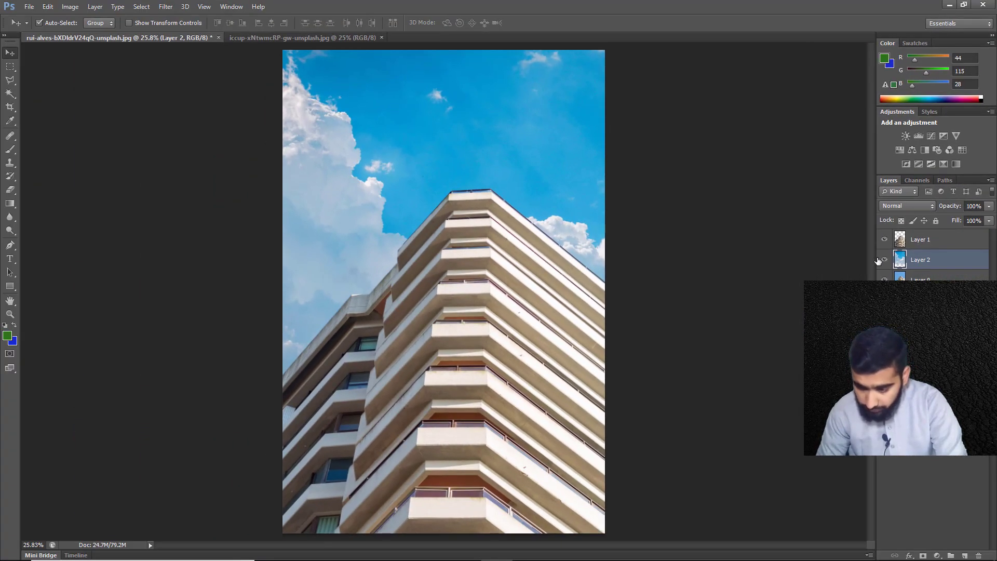
With the building cutout temporarily hidden, use Free Transform to shrink the cloud layer's height to about 85%
click(885, 239)
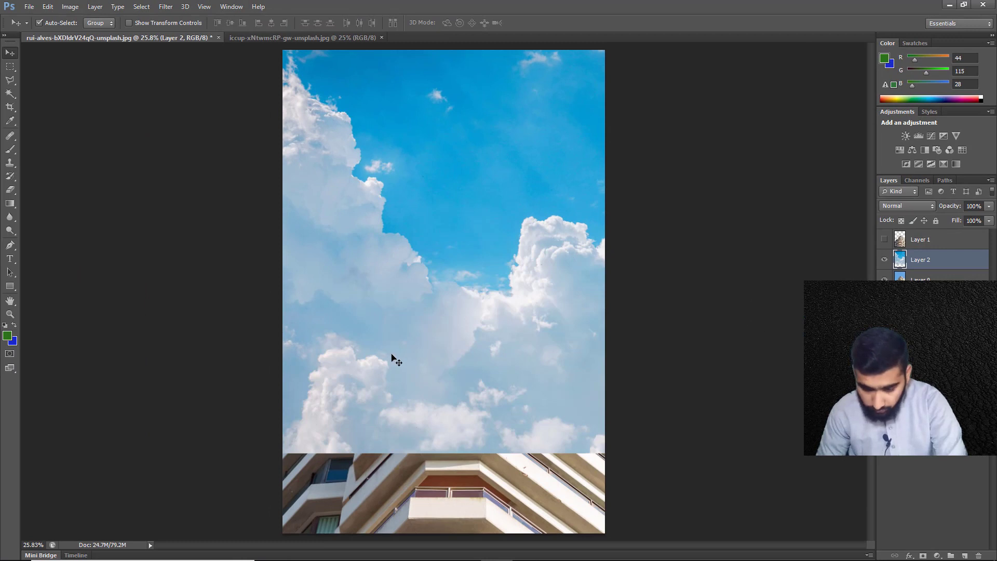
key(ctrl+t)
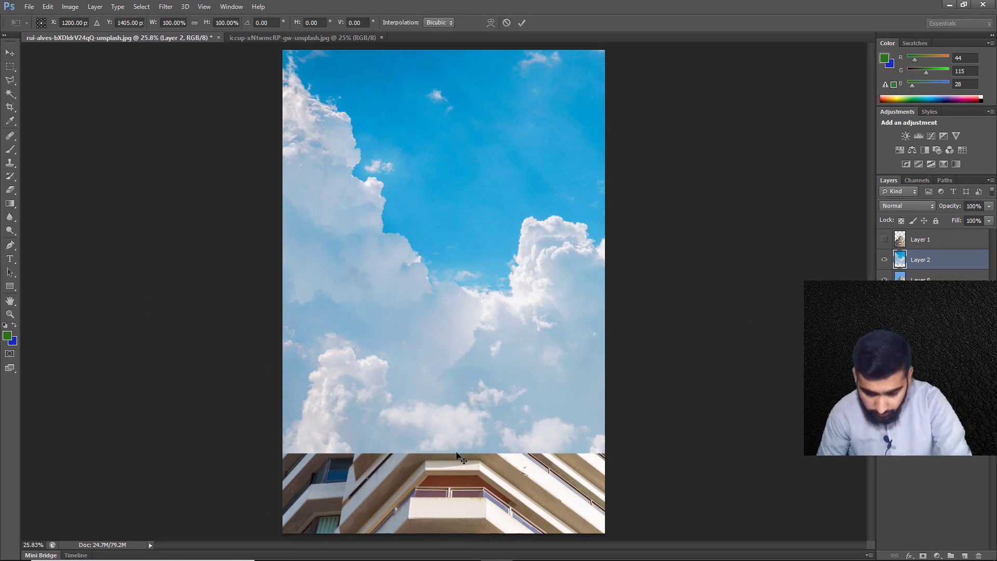
drag(443, 450, 450, 389)
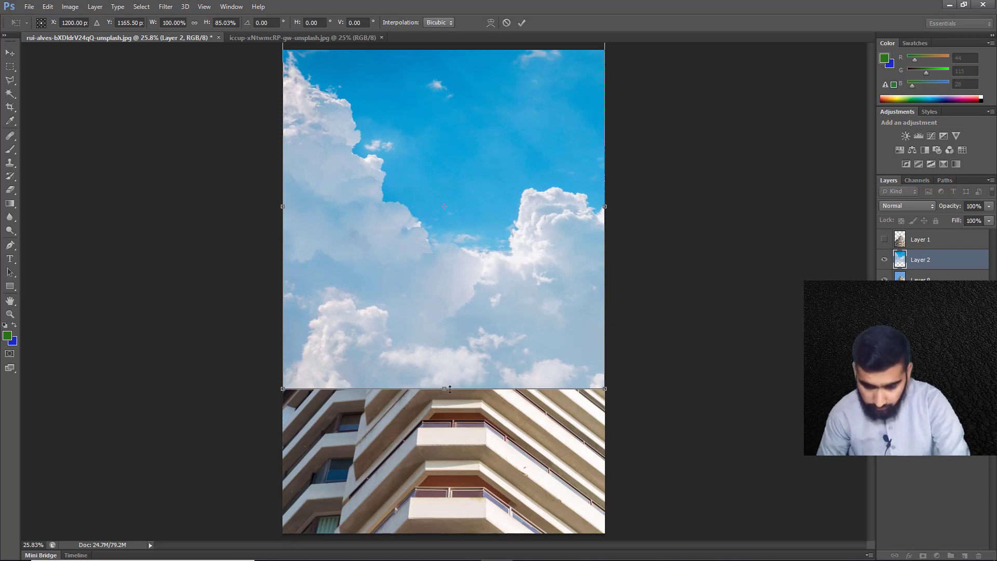
key(Return)
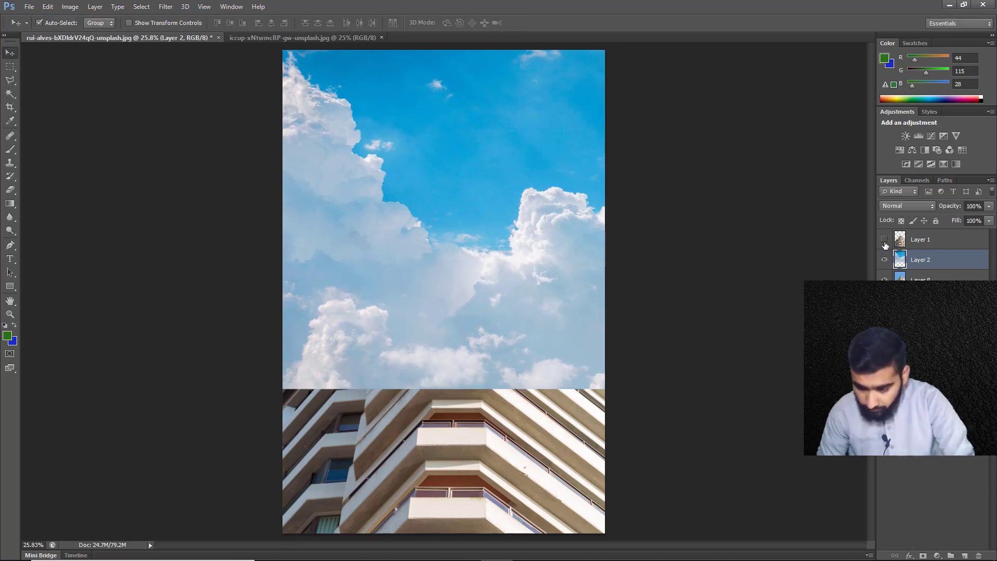
click(885, 240)
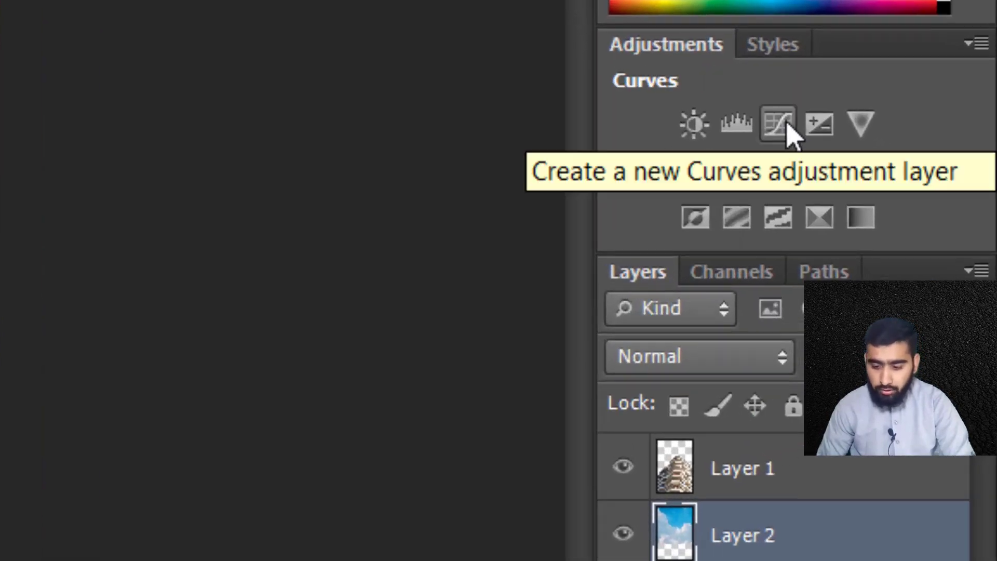
Add a Curves adjustment layer above the cloud layer and darken the sky with a single point pulled below the diagonal
click(787, 125)
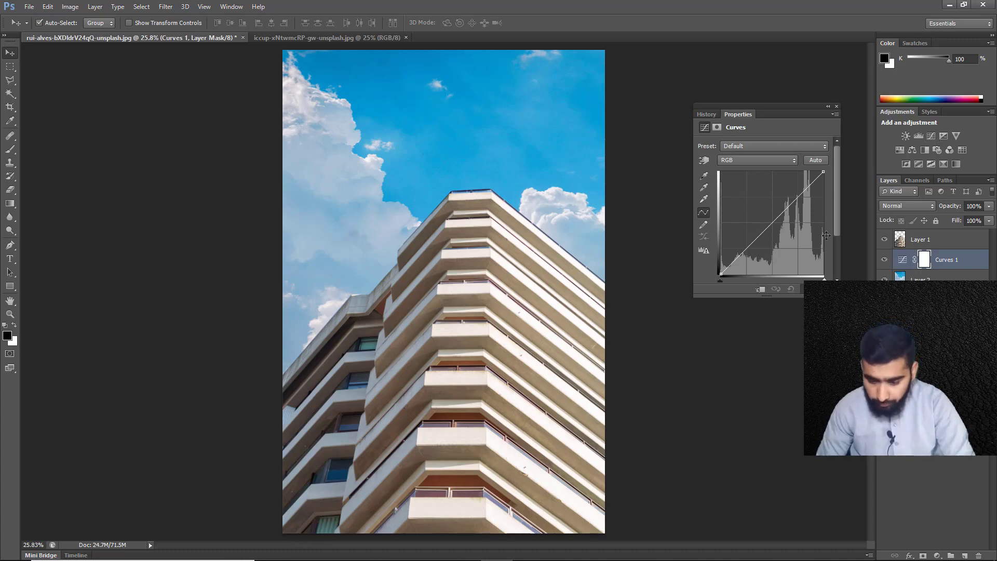
drag(774, 220, 796, 213)
click(780, 218)
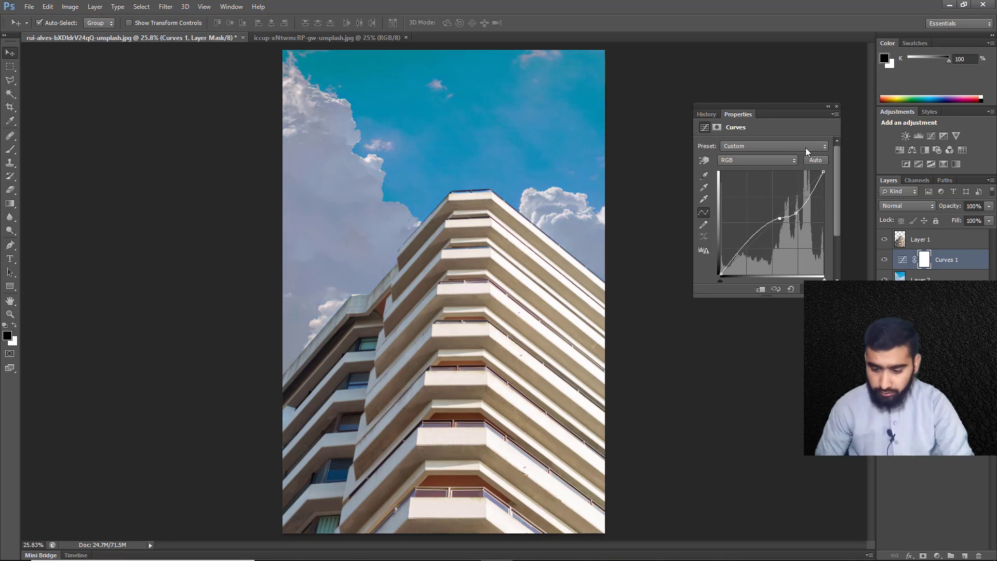
key(Delete)
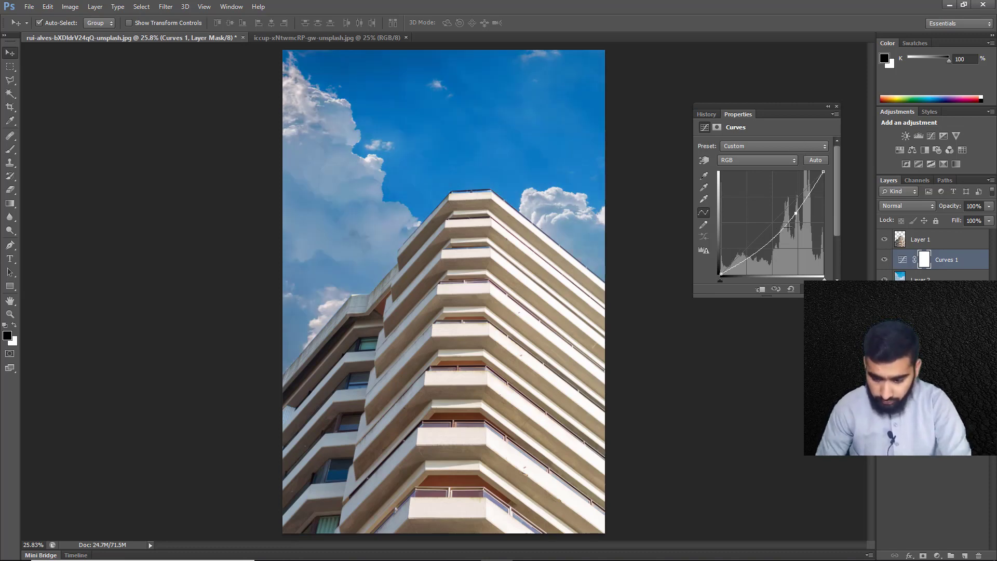
click(837, 106)
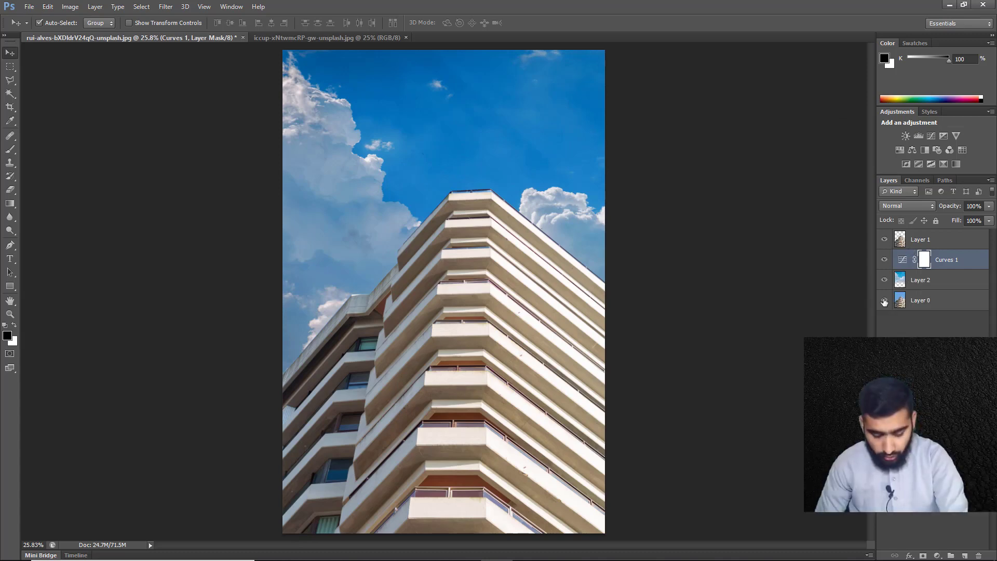
Isolate the original photo layer, show the cloud and building layers again, and compare the composite with and without the building cutout
alt+click(885, 301)
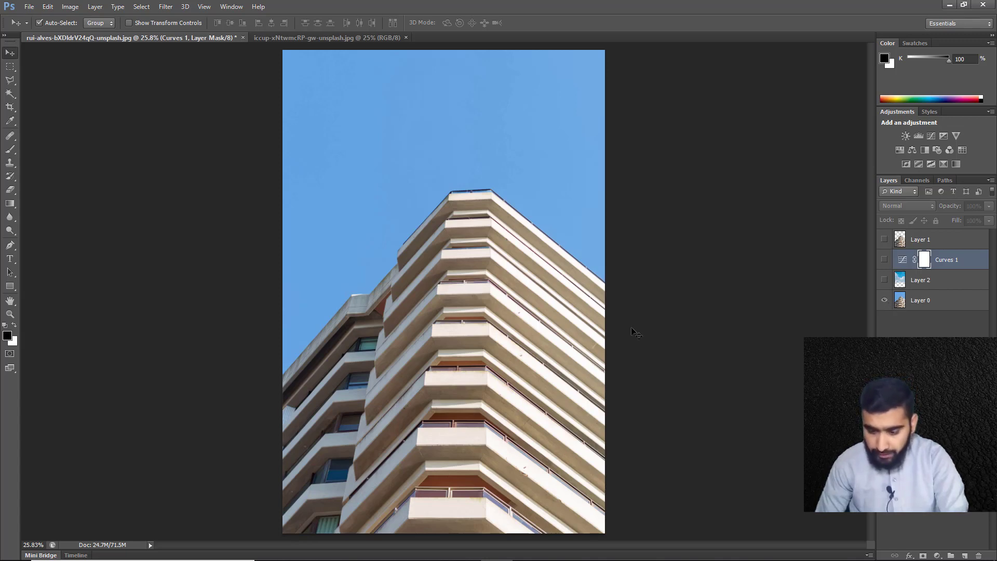
click(884, 281)
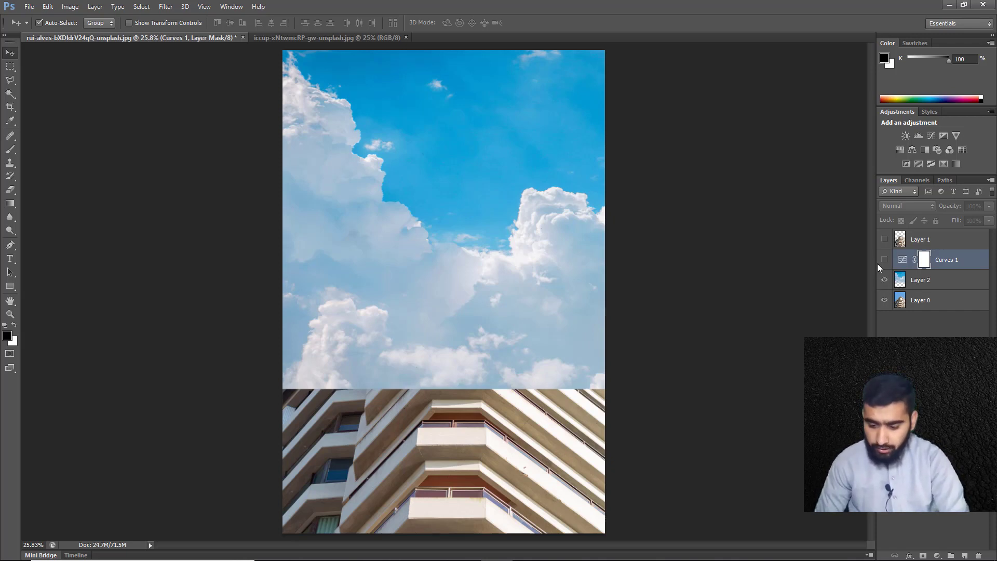
click(884, 240)
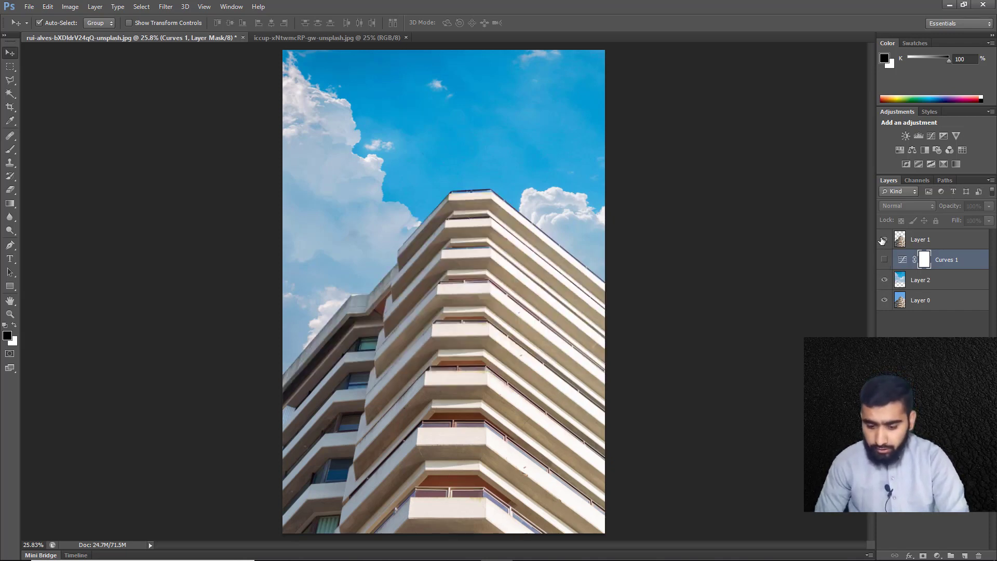
click(884, 240)
click(884, 239)
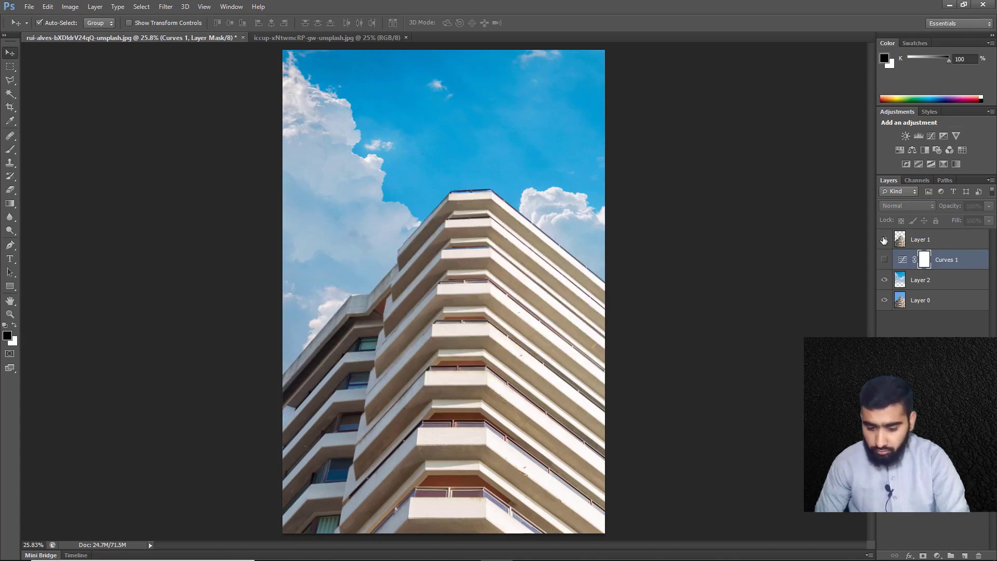
click(883, 240)
click(884, 240)
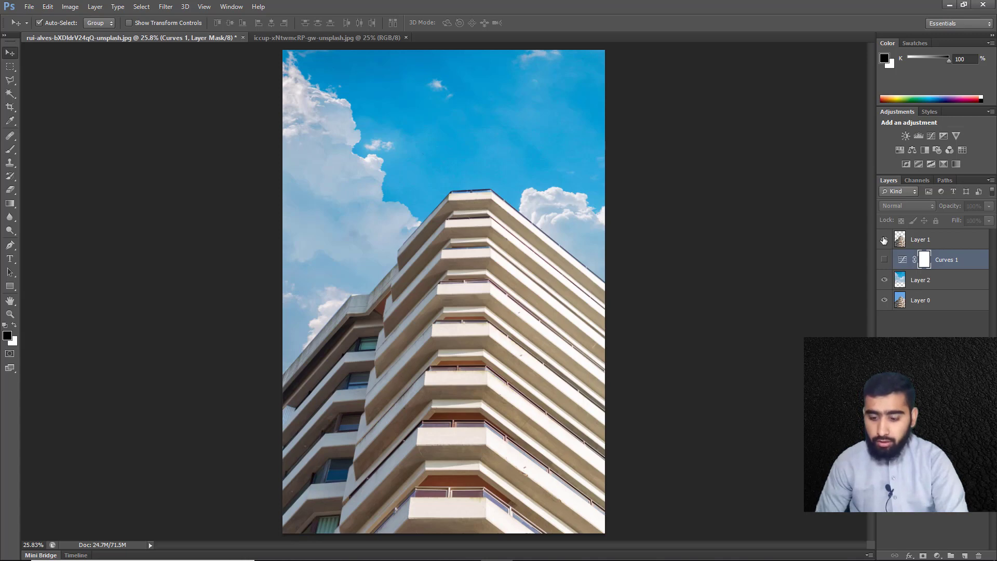
Compare the sky with and without the Curves adjustment, and check the composite with the building cutout hidden and shown
click(883, 240)
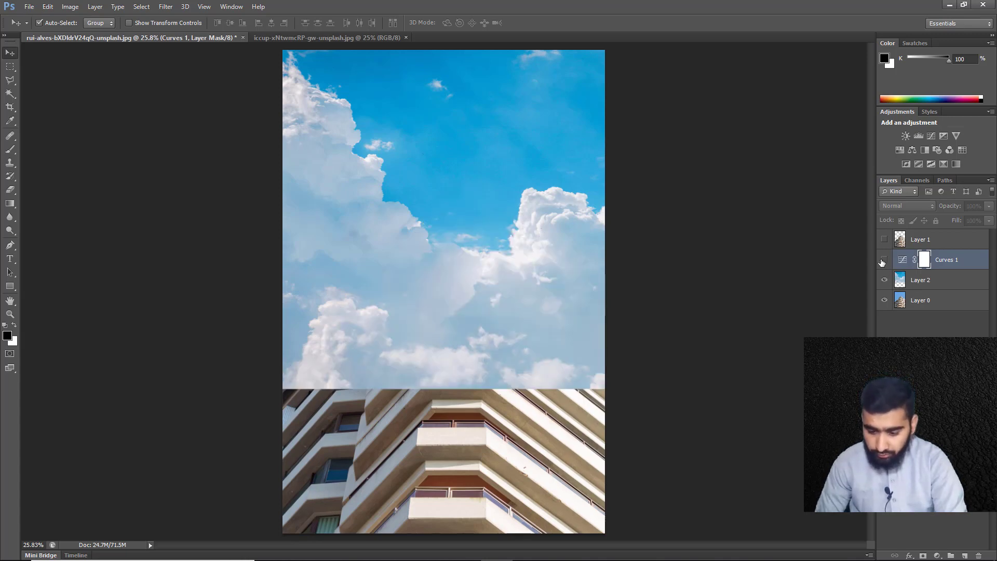
click(884, 261)
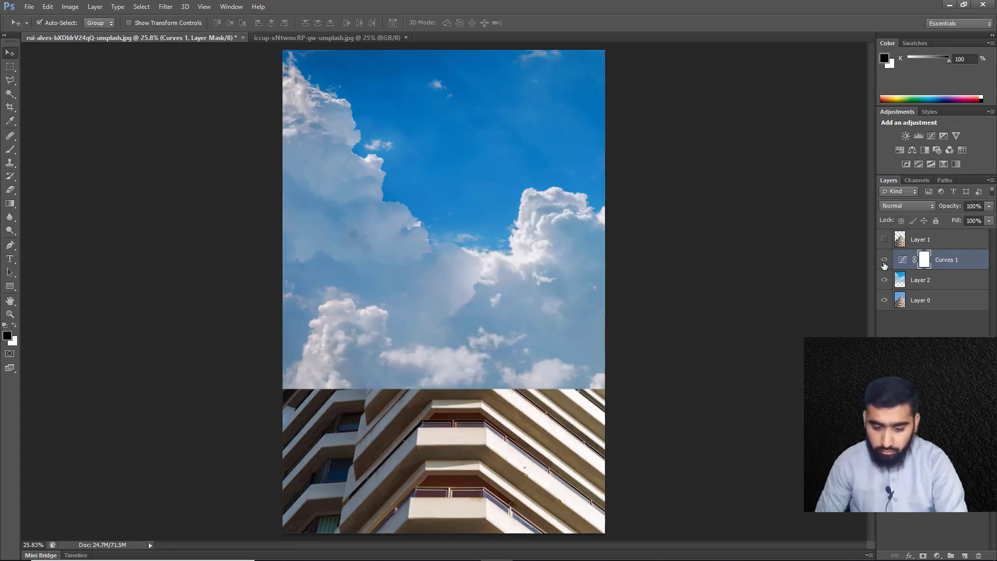
click(884, 261)
click(884, 261)
click(884, 264)
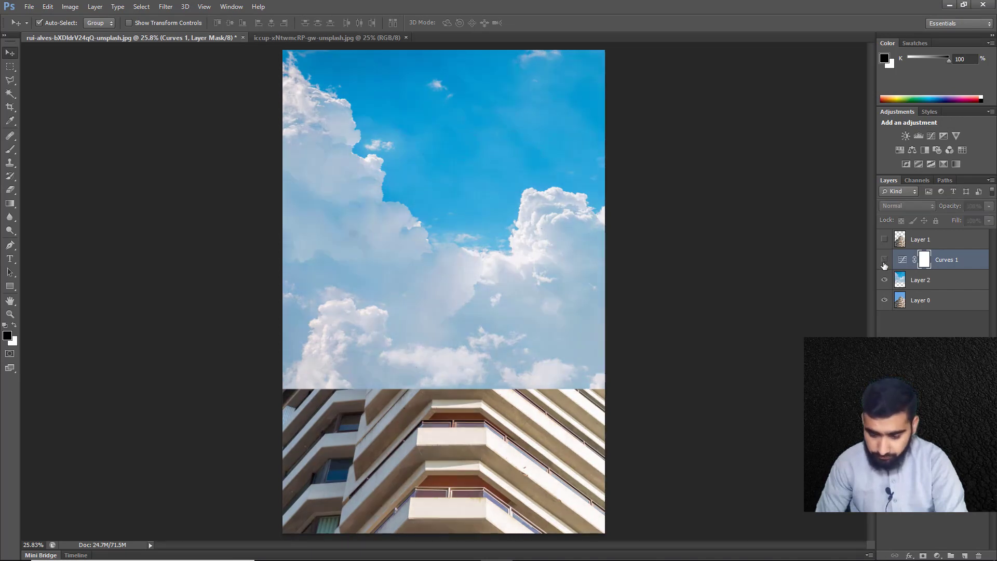
click(884, 264)
click(883, 240)
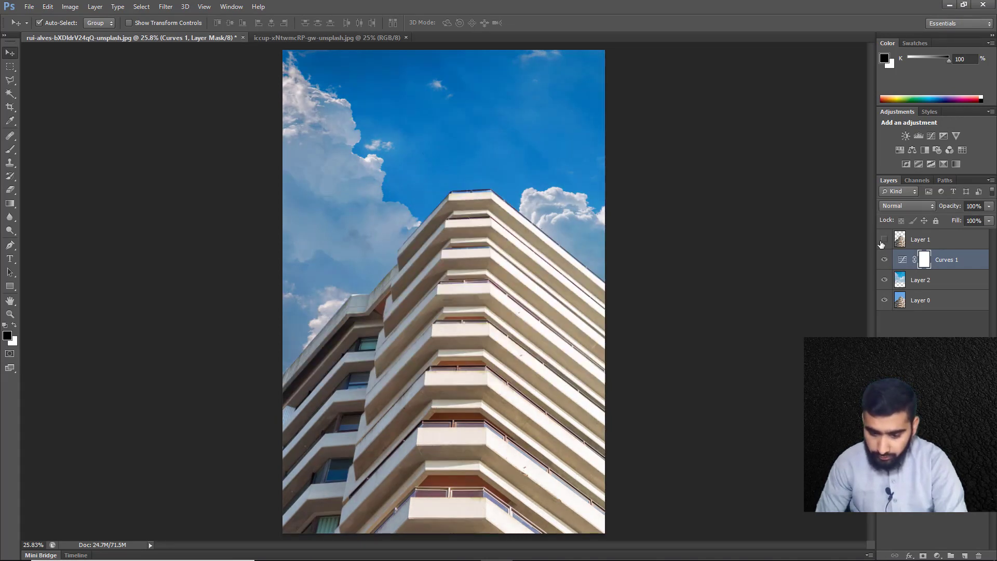
click(882, 240)
click(883, 240)
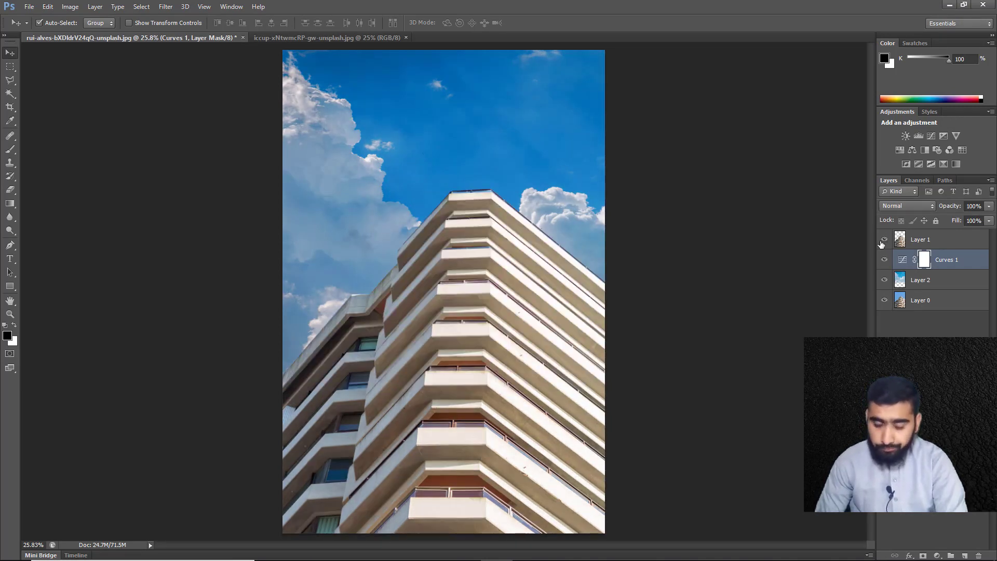
click(882, 242)
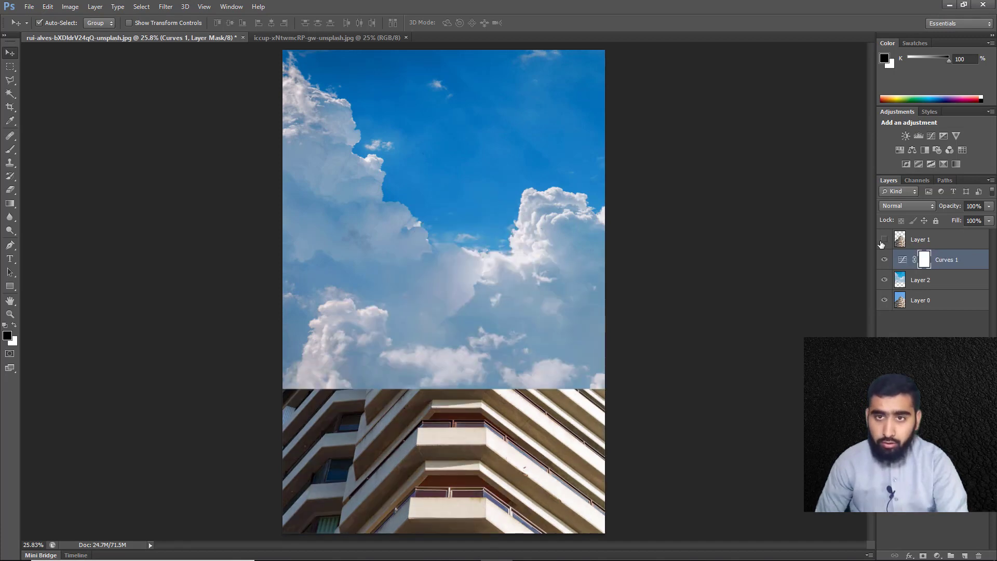
click(883, 241)
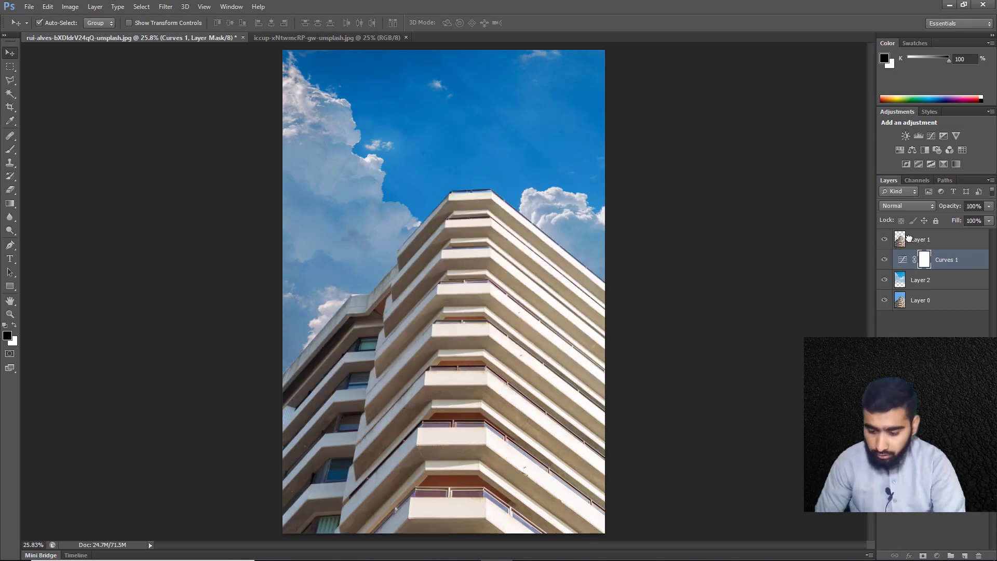
Try placing the building cutout beneath the Curves adjustment, and move it back above the adjustment
drag(908, 239, 918, 264)
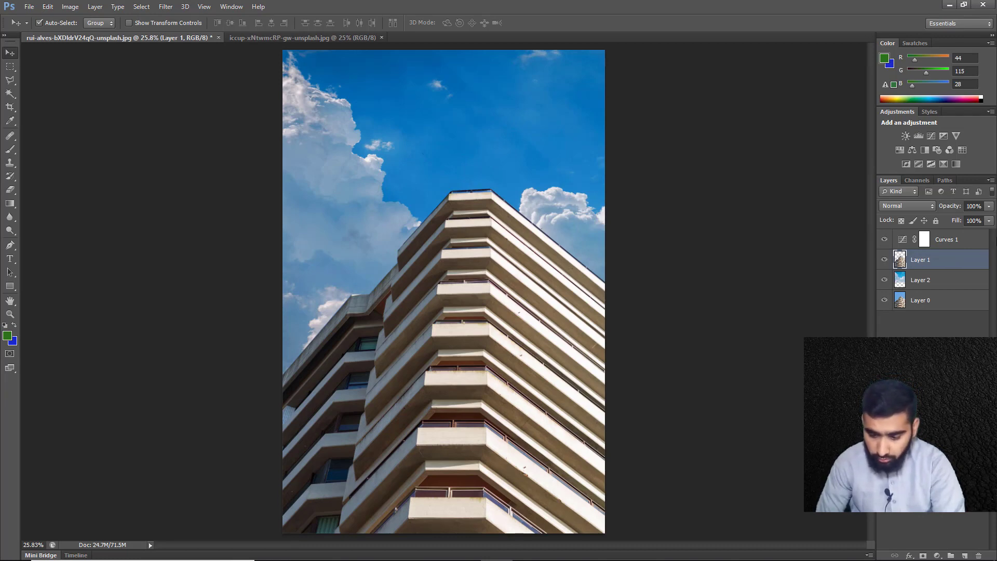
click(925, 240)
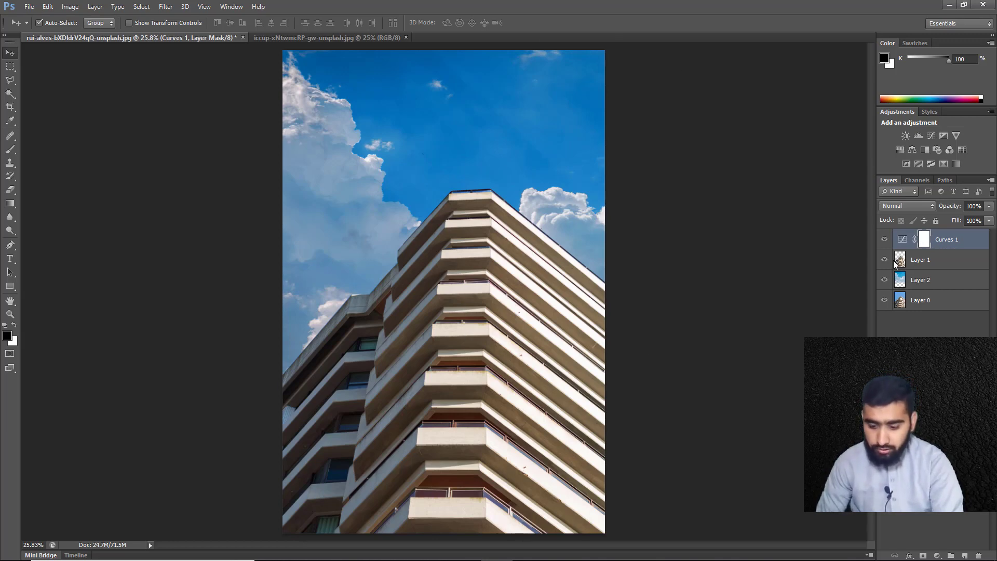
drag(907, 240, 917, 270)
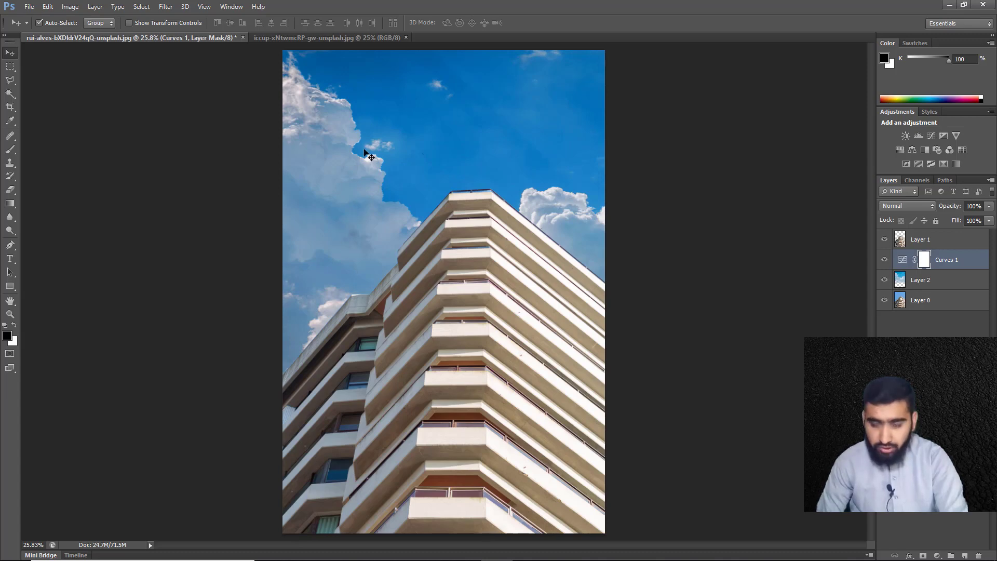
Show only the original photo on Layer 0 and switch to the Polygonal Lasso Tool
alt+click(884, 300)
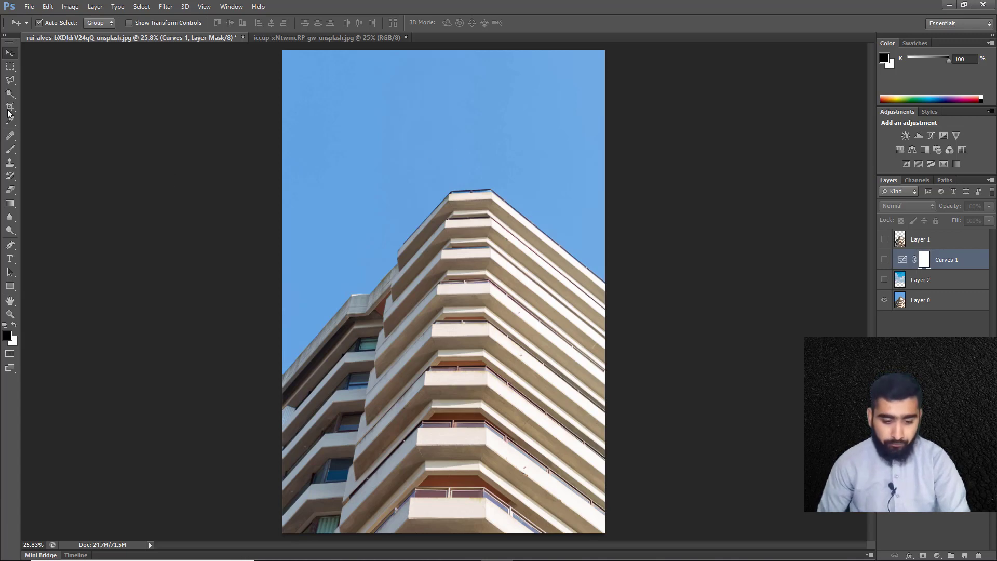
click(16, 78)
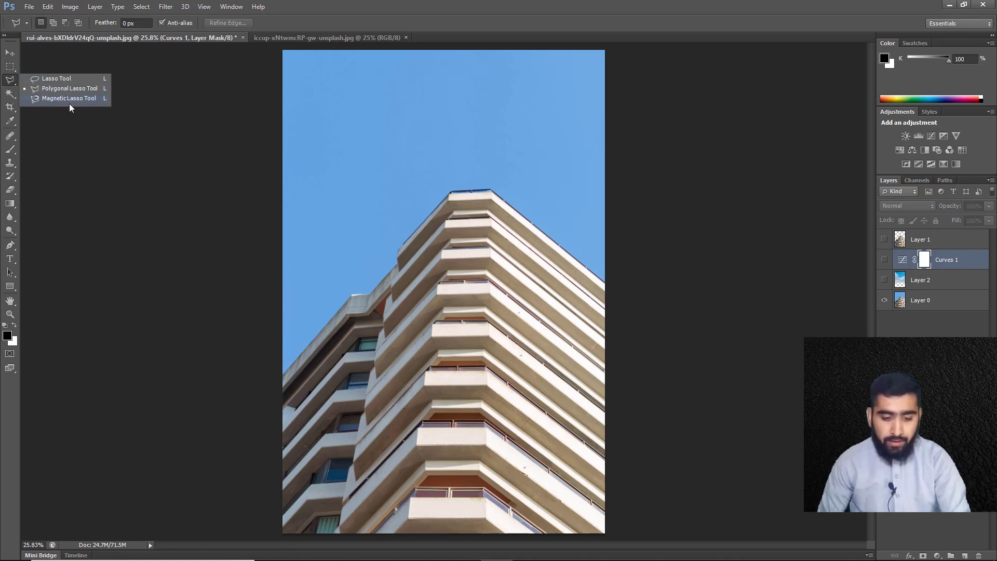
click(24, 88)
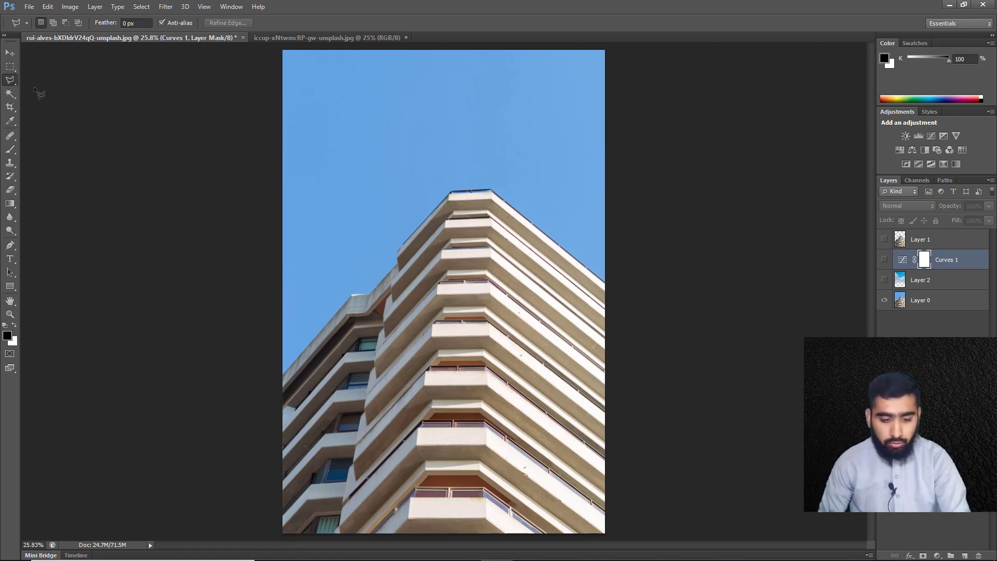